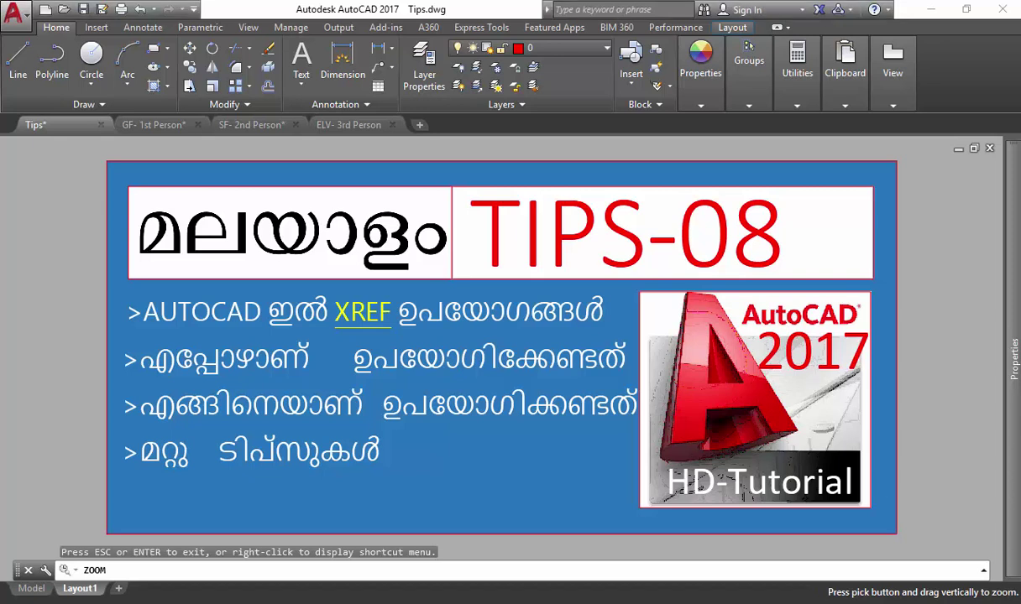
# - In File Explorer, examine the ELV- 3rd Person, GF- 1st Person and SF- 2nd Person drawing files in the Tip-08 Xref folder
pyautogui.press('Escape')
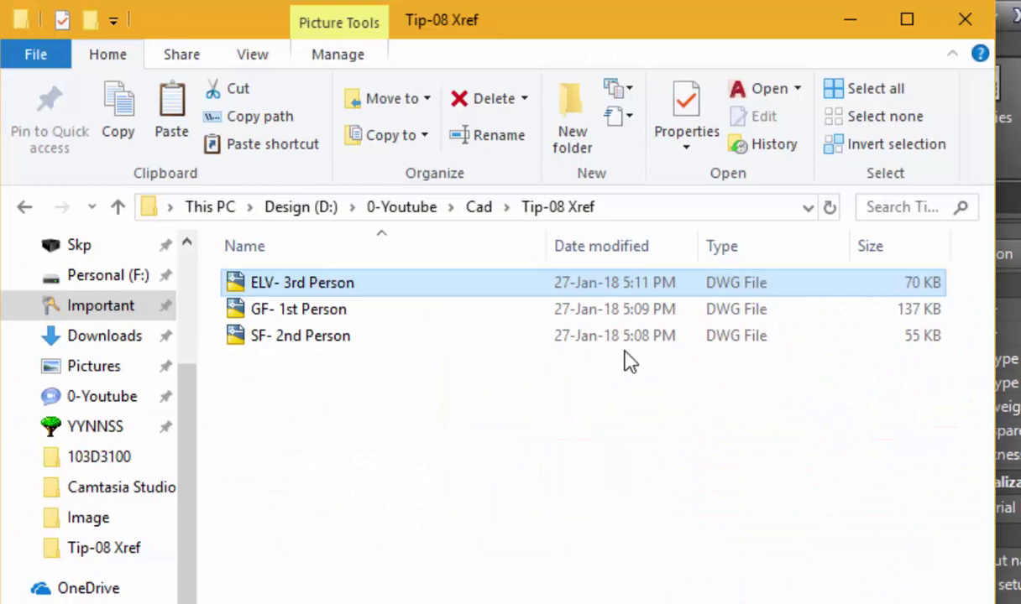
pyautogui.moveTo(538, 29); pyautogui.dragTo(547, 49)
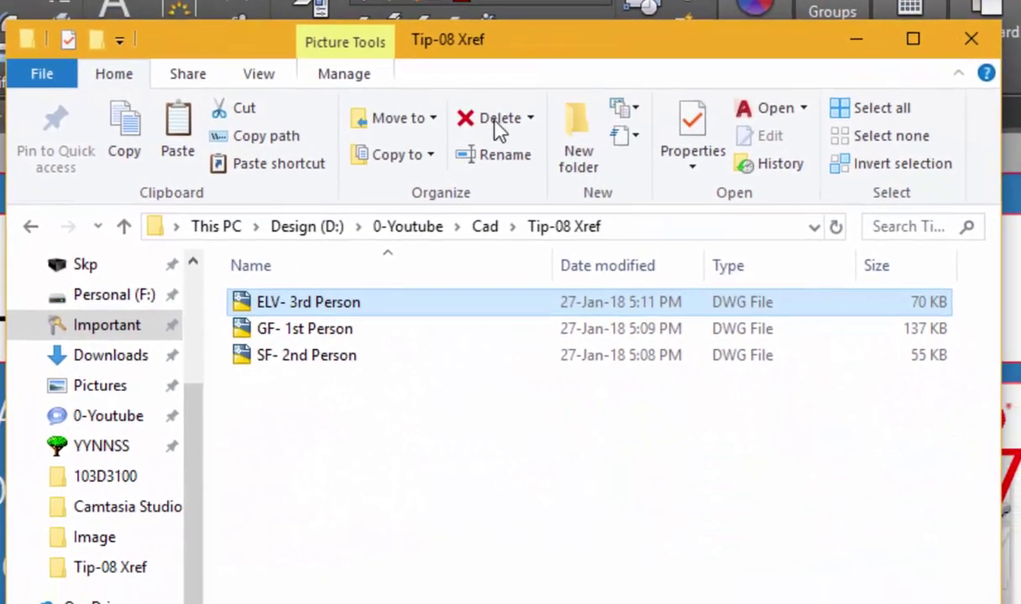
pyautogui.click(330, 328)
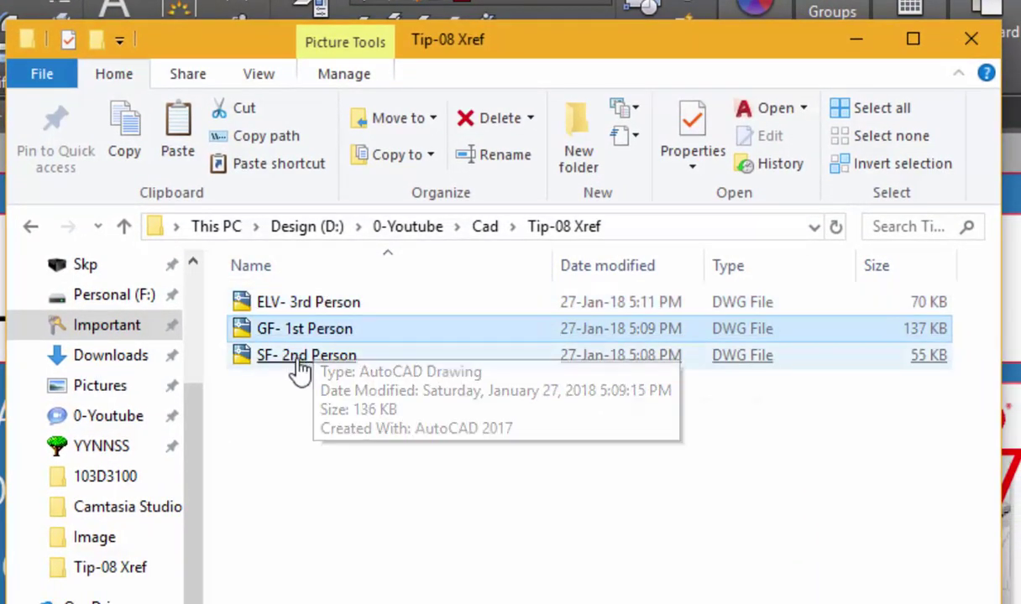
pyautogui.click(301, 368)
pyautogui.click(304, 337)
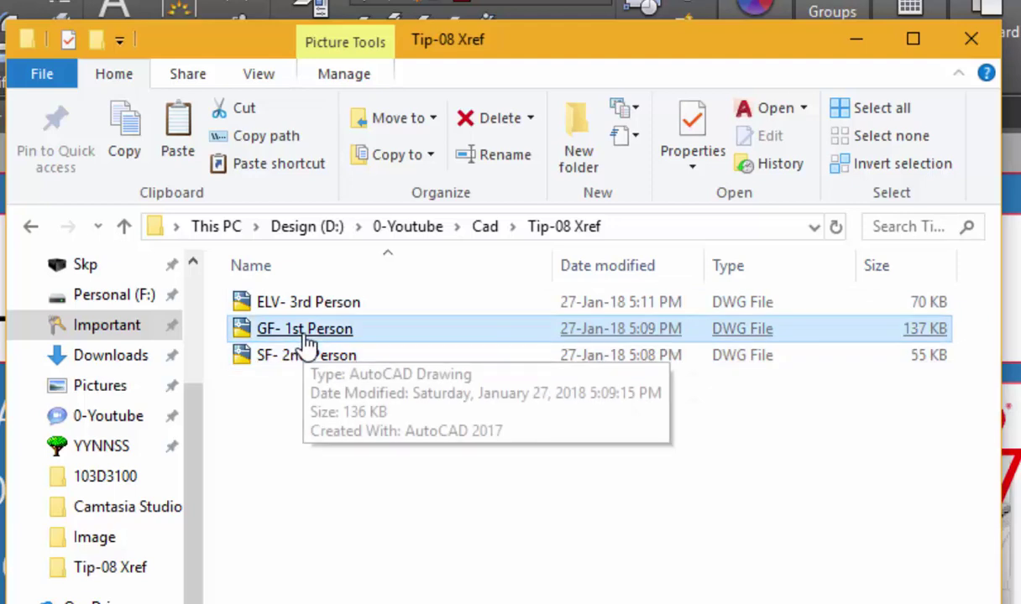
pyautogui.click(310, 358)
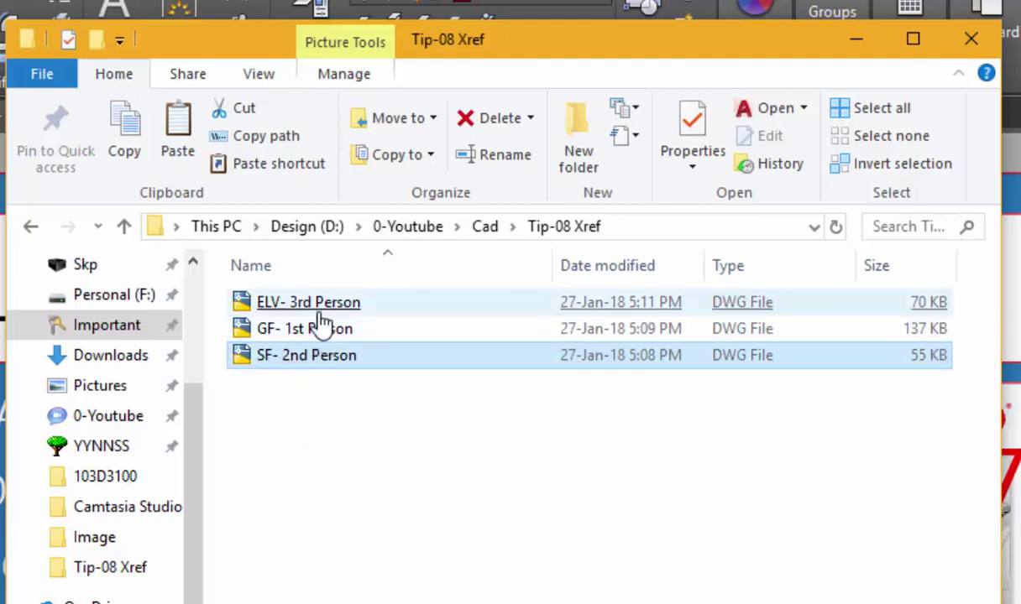
pyautogui.click(319, 409)
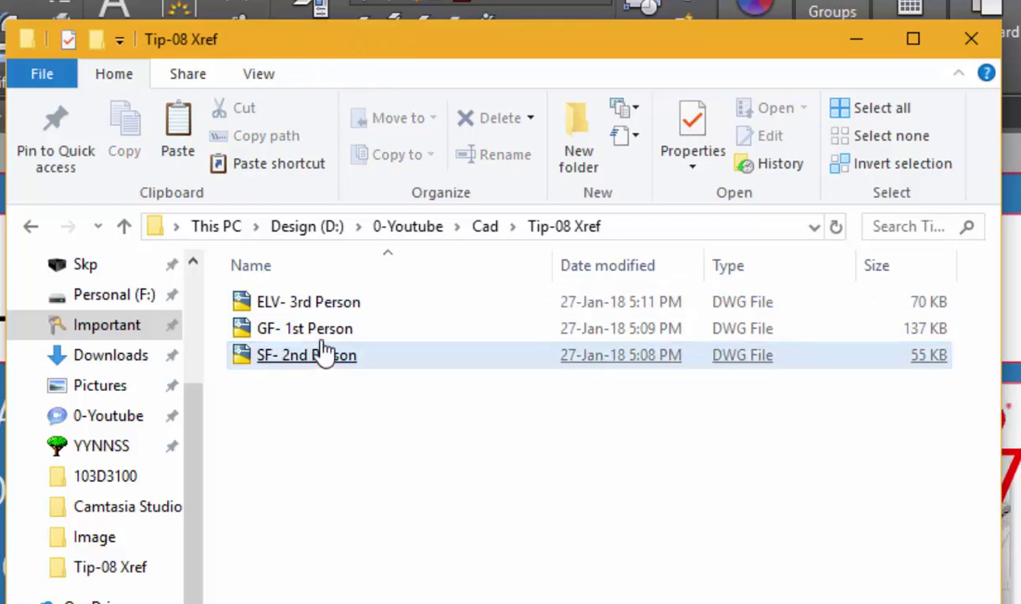
pyautogui.click(394, 338)
pyautogui.keyDown('shift'); pyautogui.click(405, 362); pyautogui.keyUp('shift')
pyautogui.click(347, 340)
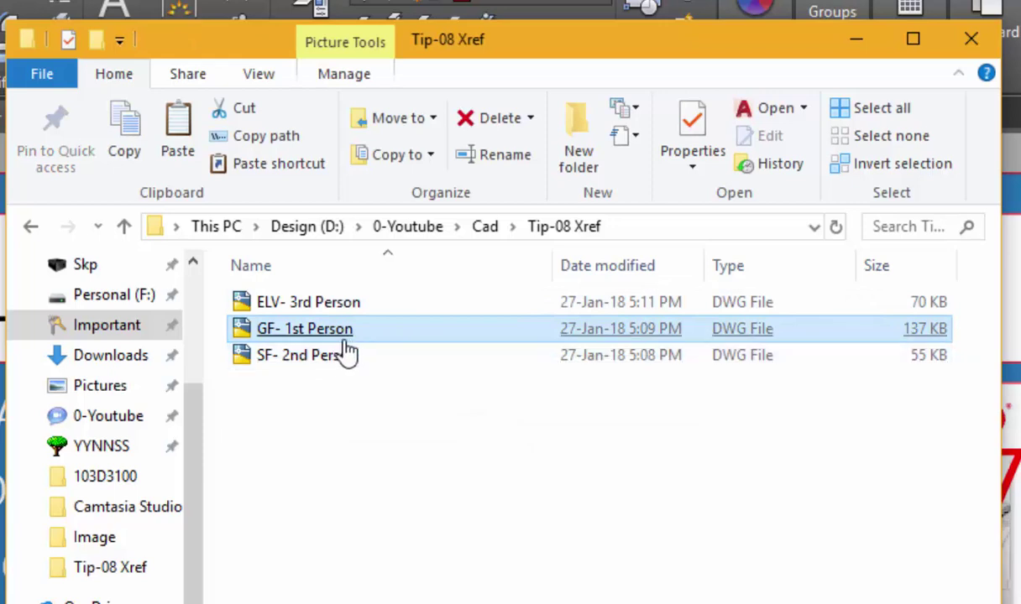
pyautogui.keyDown('shift'); pyautogui.click(330, 361); pyautogui.keyUp('shift')
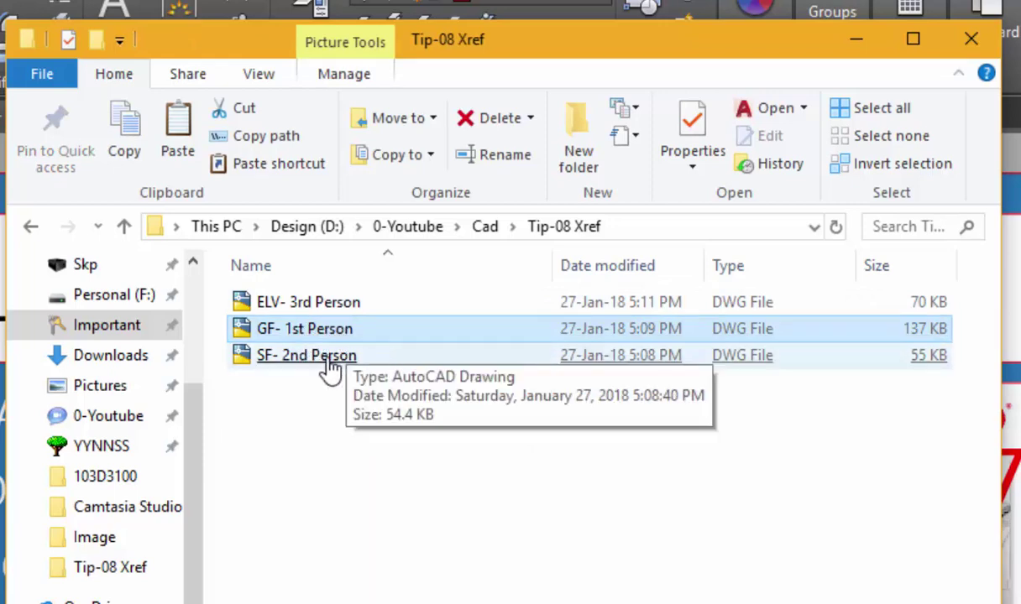
pyautogui.click(374, 327)
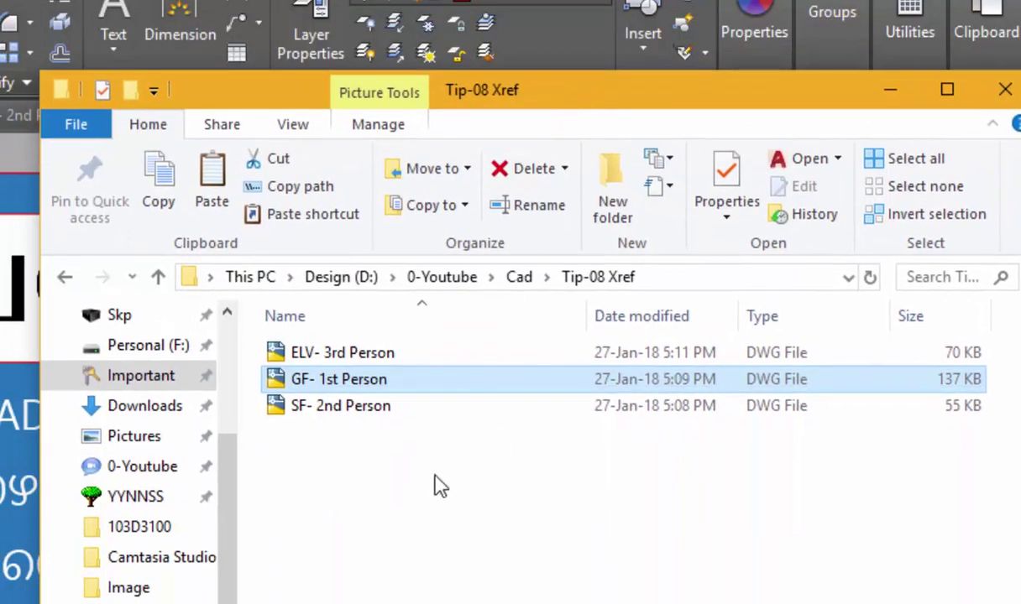
pyautogui.click(399, 455)
pyautogui.click(321, 357)
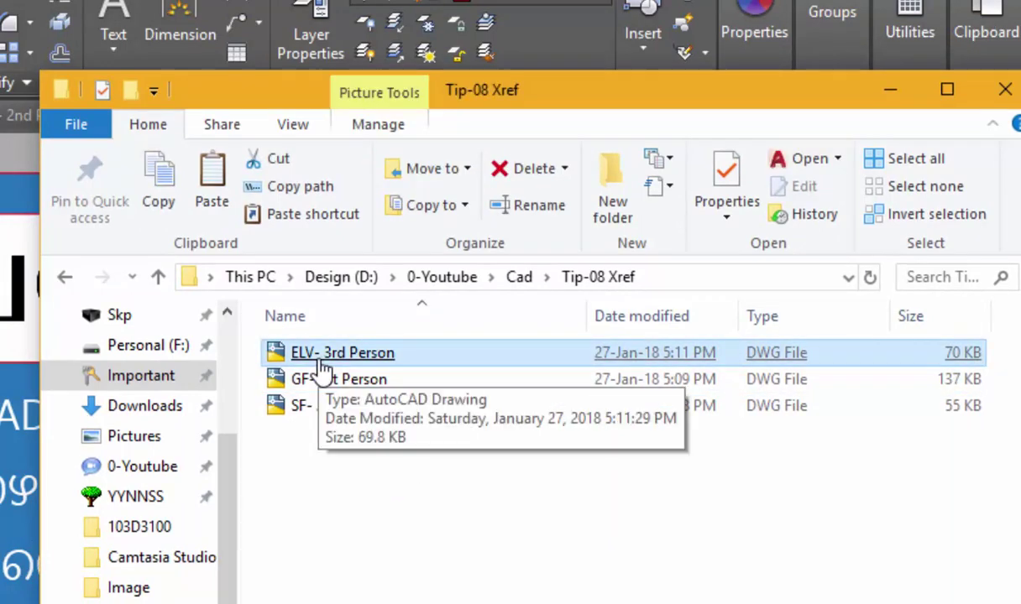
pyautogui.click(305, 384)
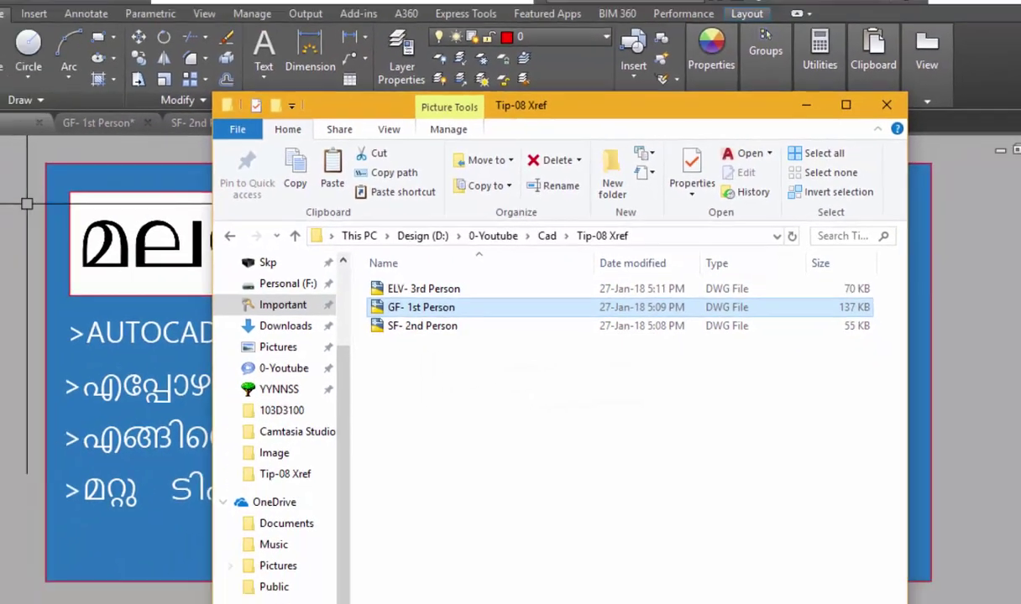
# - Return to AutoCAD and switch to the GF- 1st Person drawing, bringing its floor plan into view
pyautogui.click(31, 202)
pyautogui.click(25, 215)
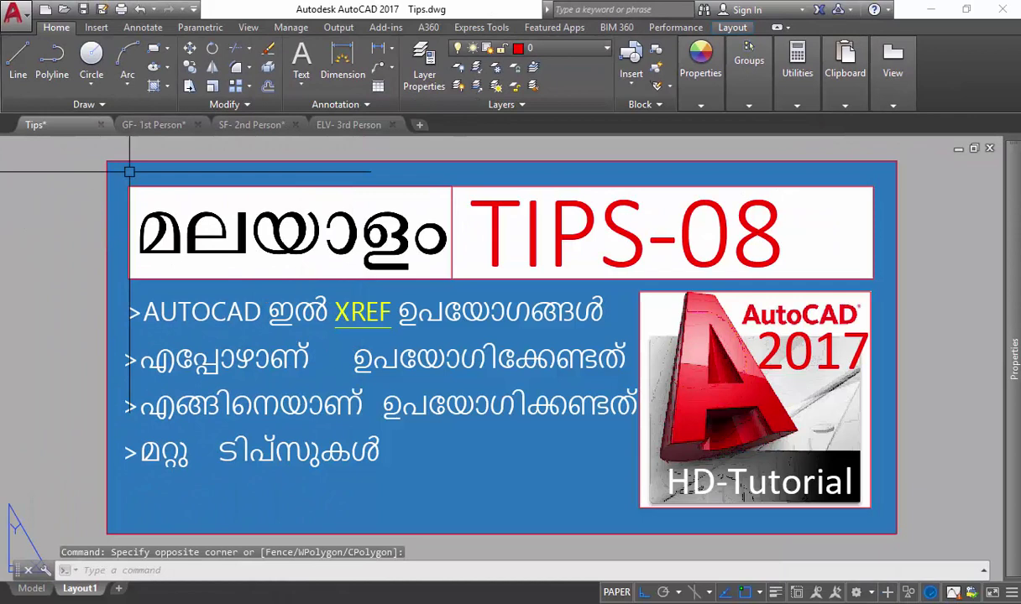
pyautogui.click(160, 123)
pyautogui.scroll(2, 590, 339)
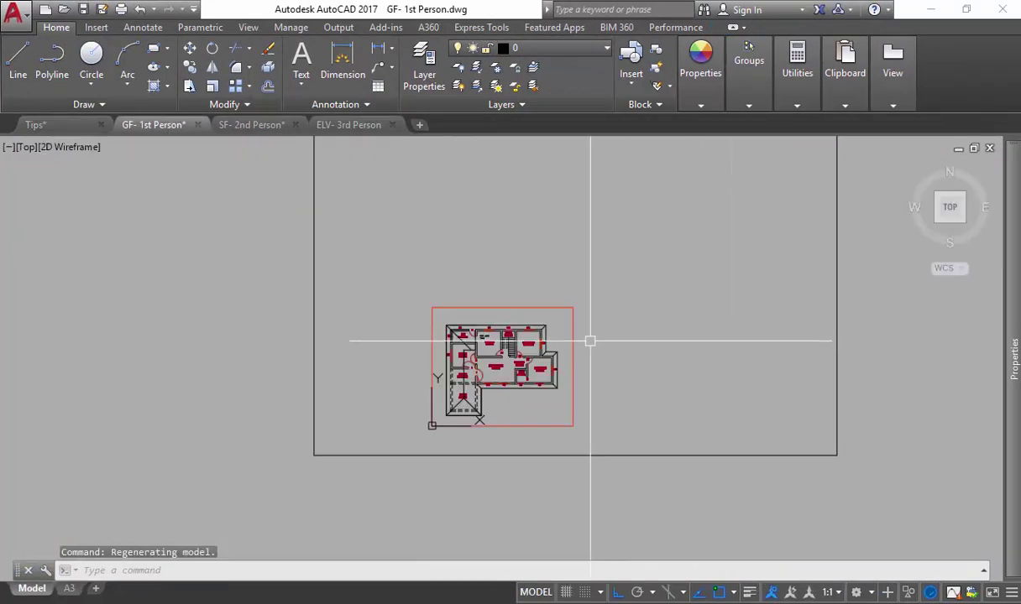
pyautogui.moveTo(590, 339); pyautogui.dragTo(492, 358, button='middle')
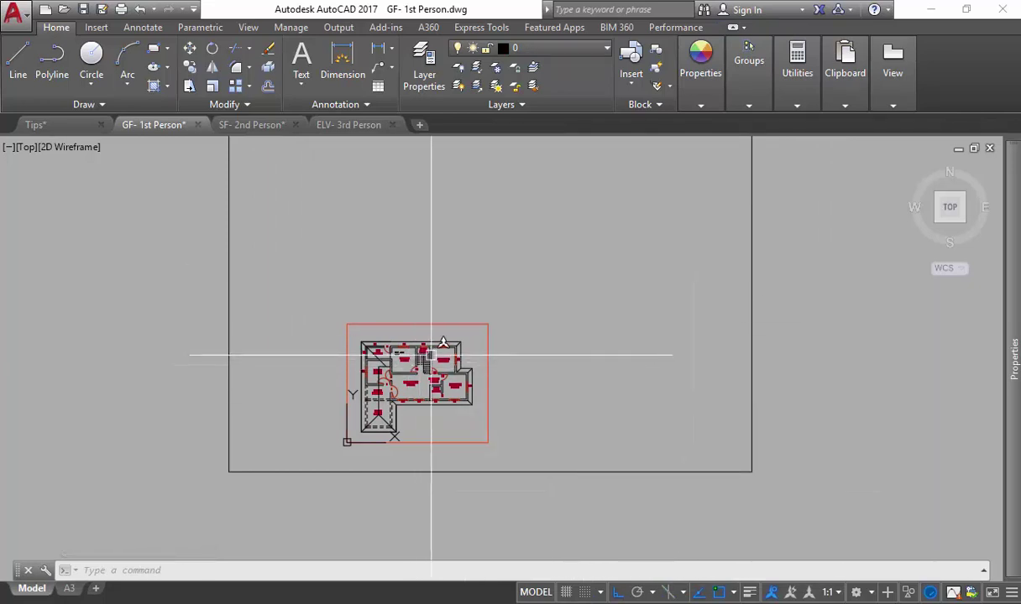
# - Attach SF- 2nd Person from the Tip-08 Xref folder as an external DWG reference, inserted at the plan frame's upper-left corner
pyautogui.write('ER')
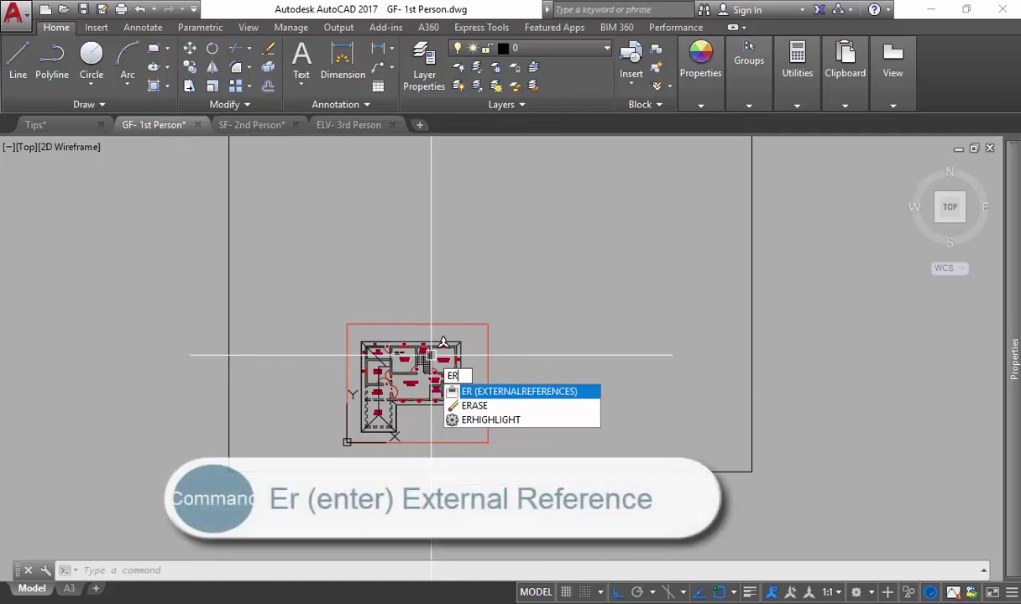
pyautogui.press('Return')
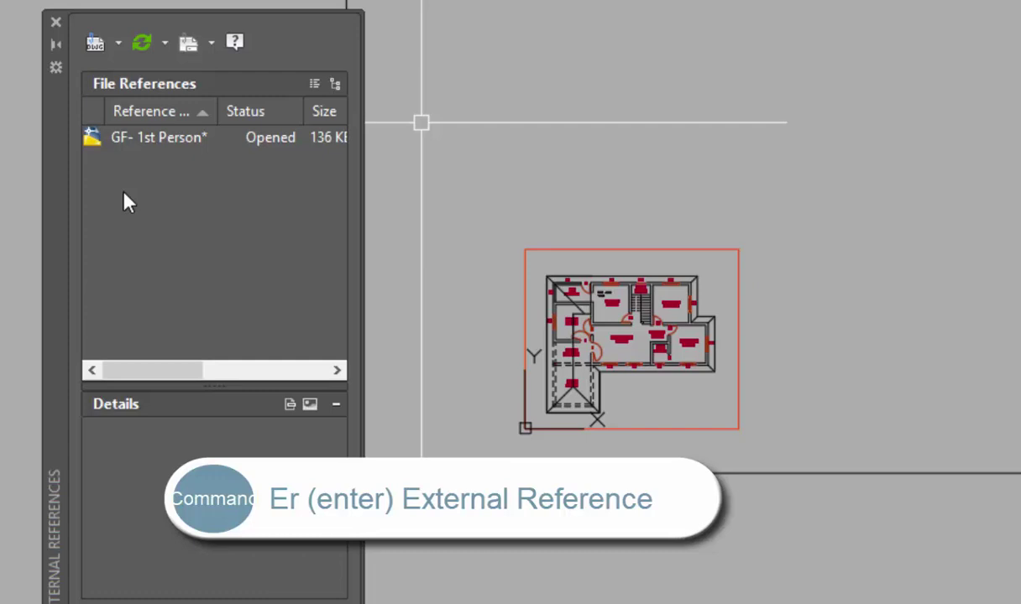
pyautogui.rightClick(123, 195)
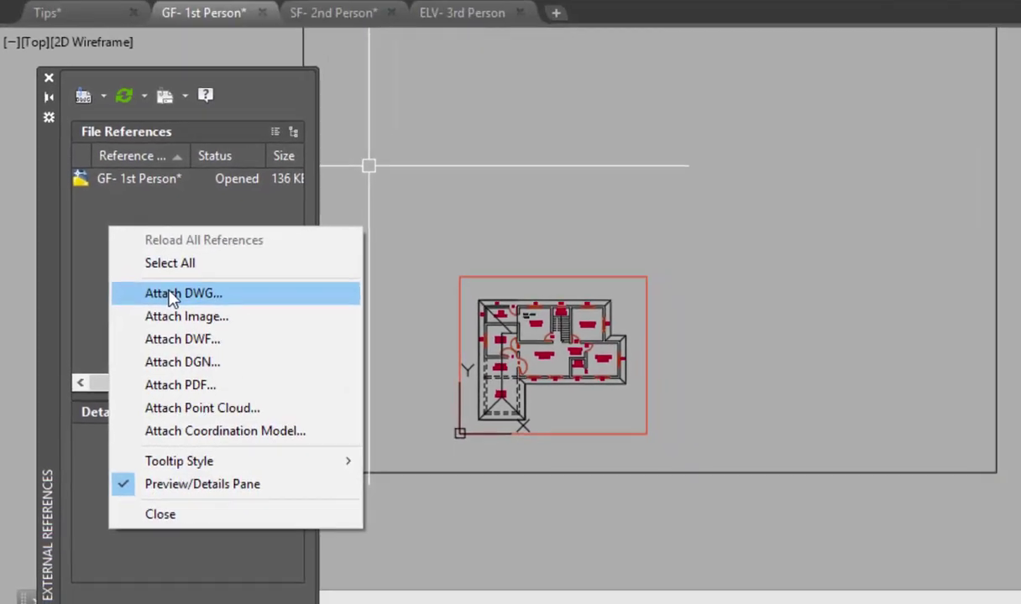
pyautogui.click(172, 296)
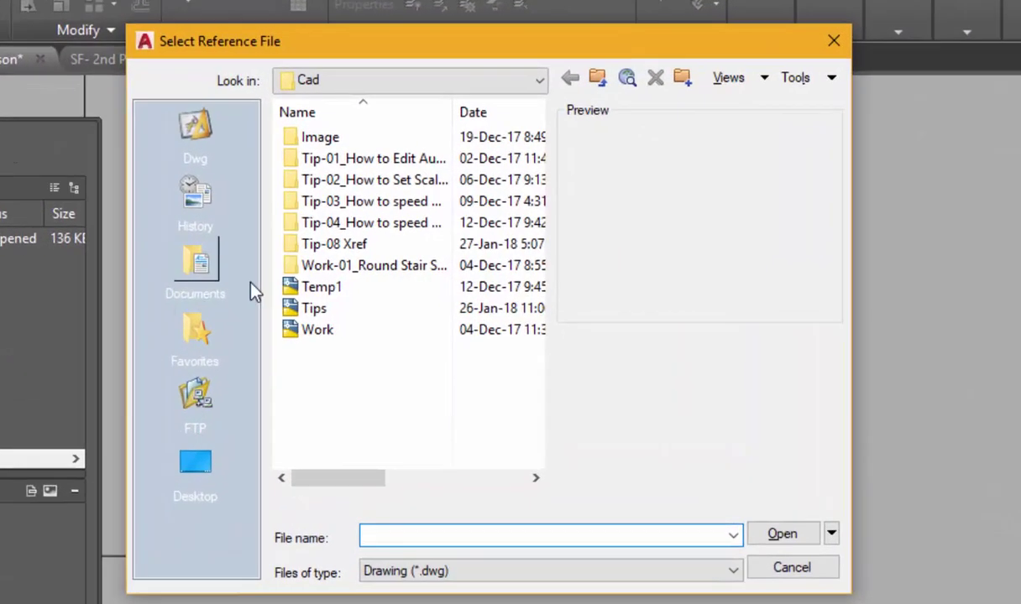
pyautogui.doubleClick(357, 251)
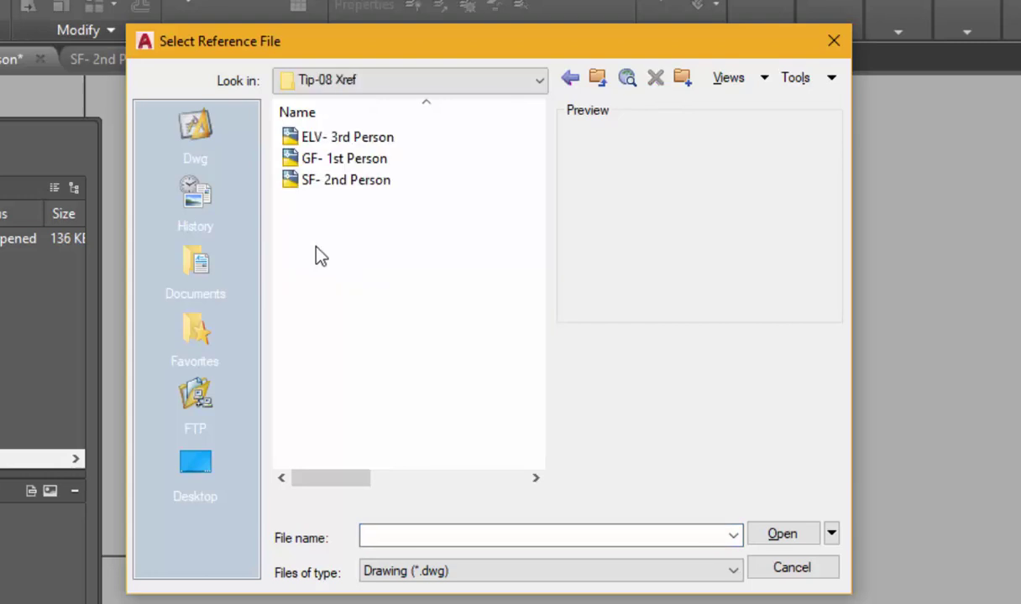
pyautogui.click(340, 181)
pyautogui.press('Return')
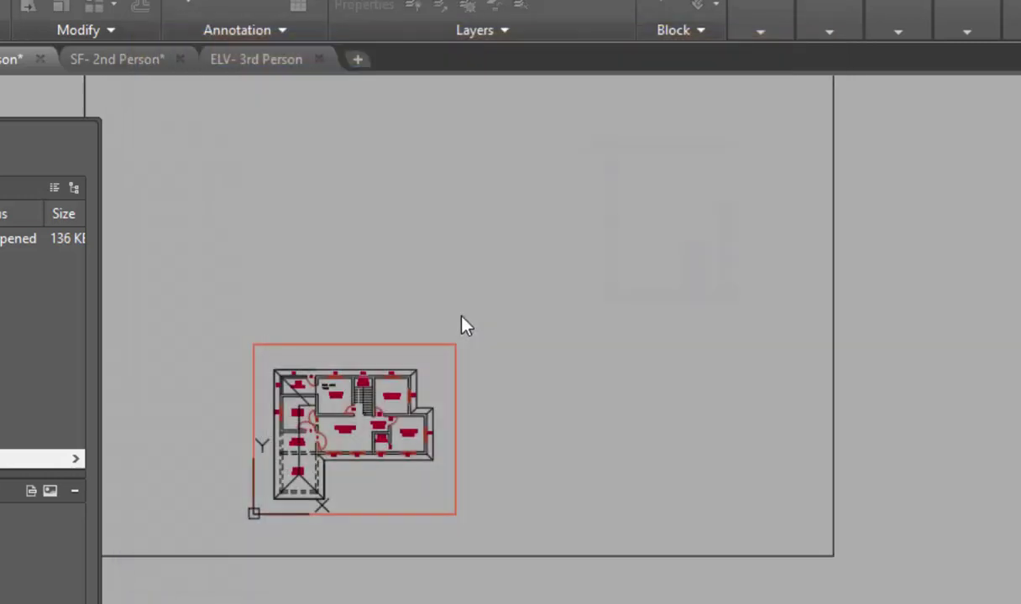
pyautogui.click(548, 547)
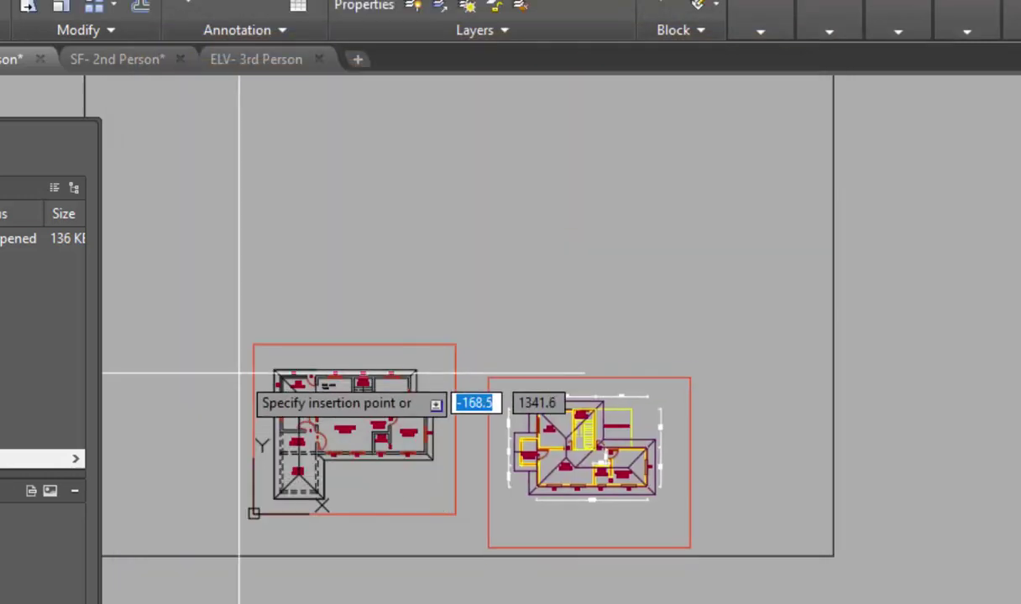
pyautogui.click(253, 345)
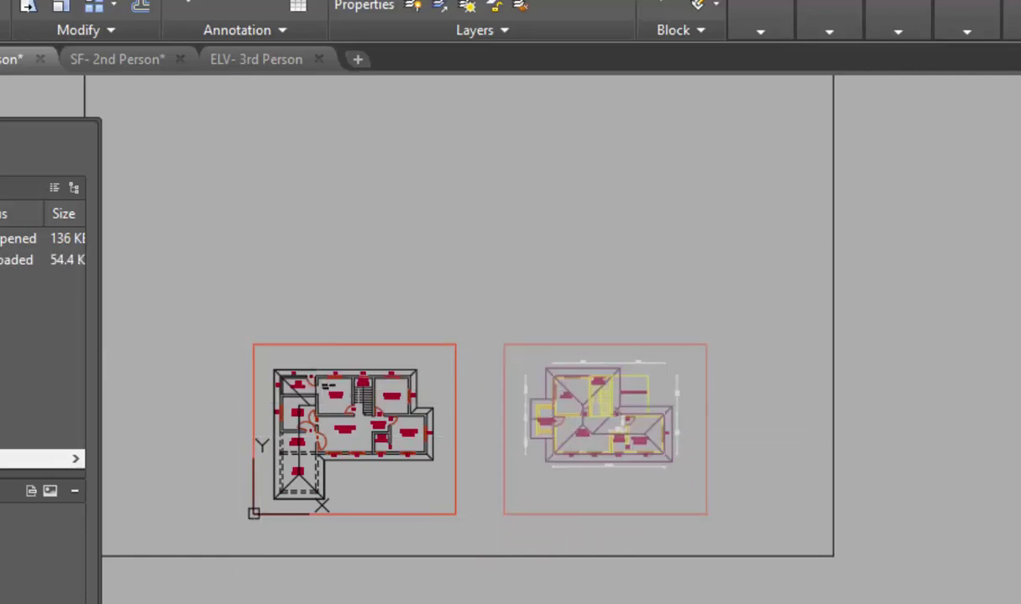
# - Attach ELV- 3rd Person as an external reference with the default scale and rotation, inserted at the same upper-left frame corner
pyautogui.press('Return')
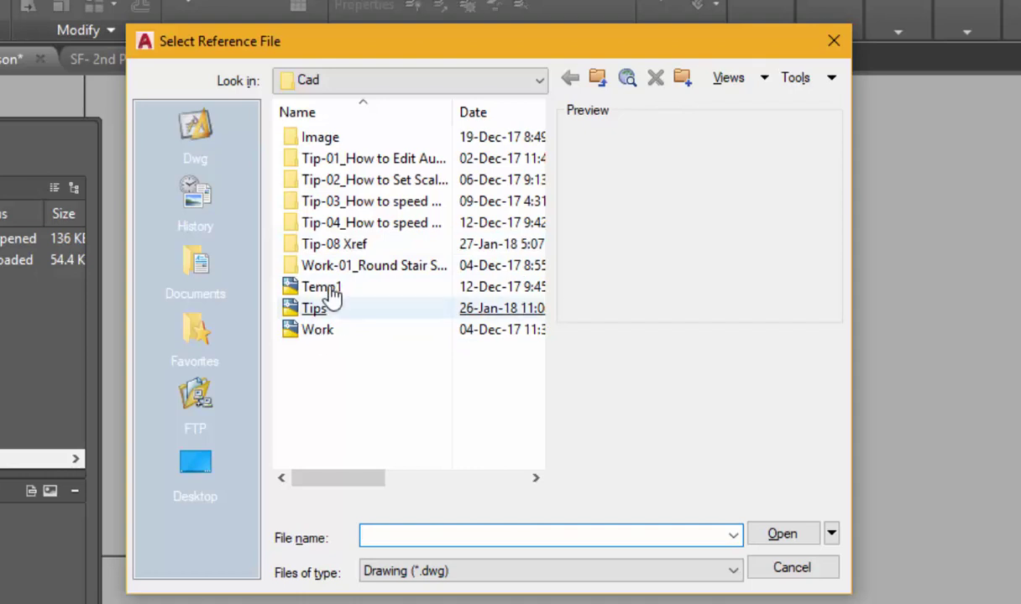
pyautogui.doubleClick(334, 244)
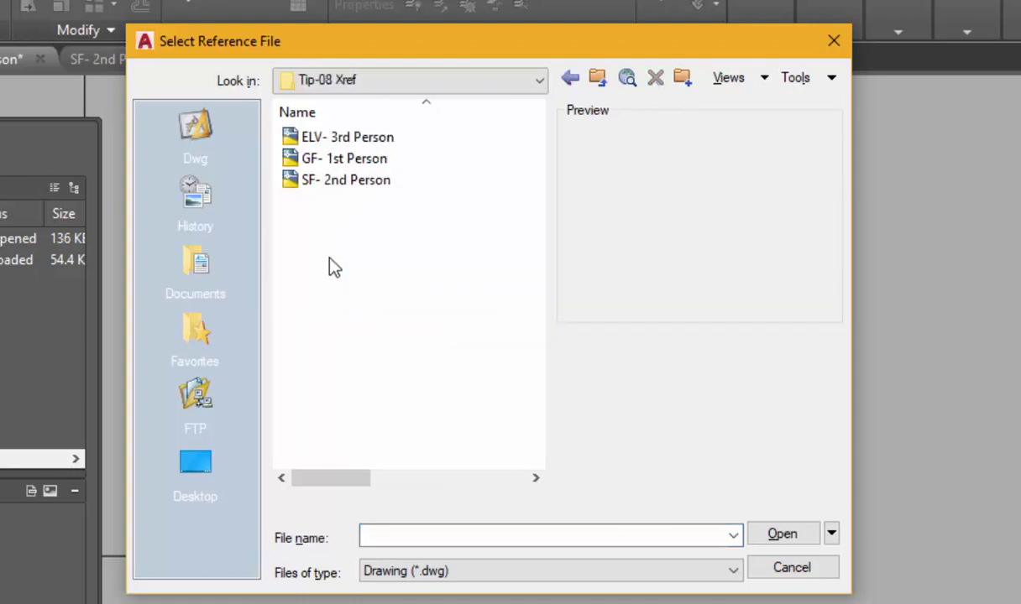
pyautogui.click(347, 137)
pyautogui.click(781, 533)
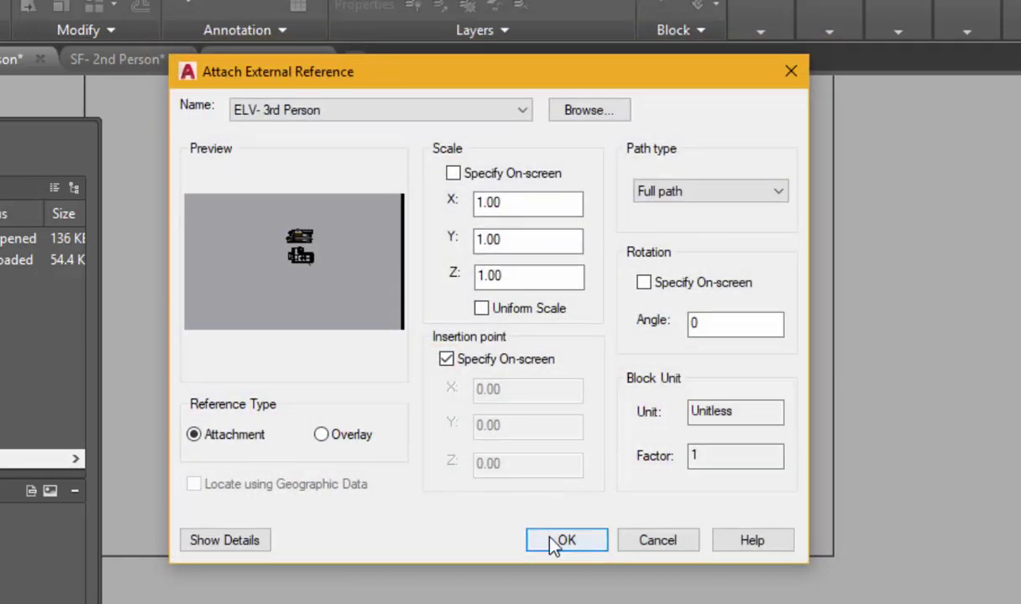
pyautogui.click(554, 541)
pyautogui.click(248, 367)
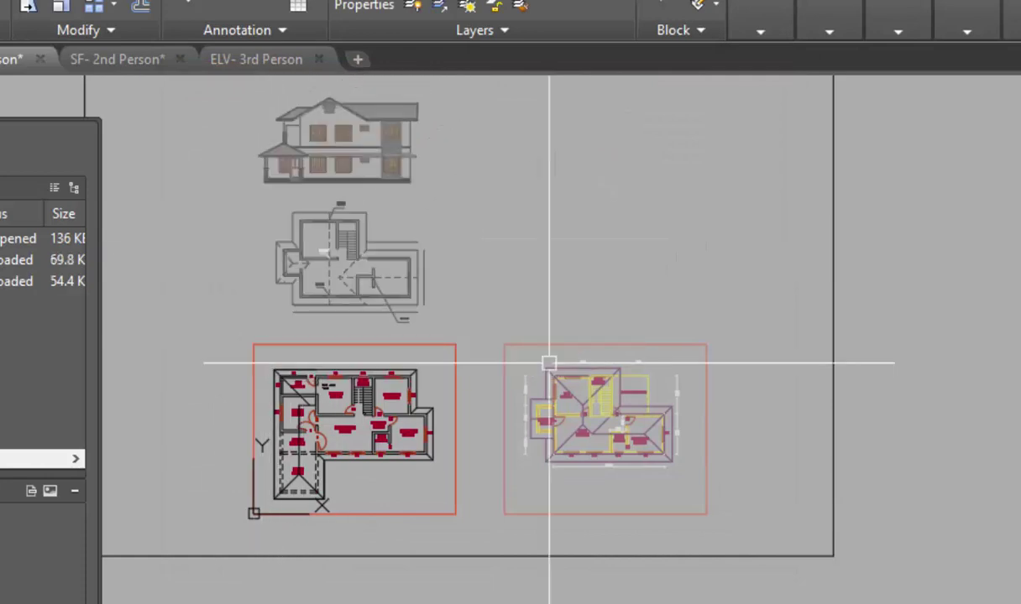
# - Inspect the attached SF- 2nd Person and ELV- 3rd Person references by selecting each one in the drawing
pyautogui.moveTo(471, 295); pyautogui.dragTo(472, 365, button='middle')
pyautogui.scroll(2, 411, 362)
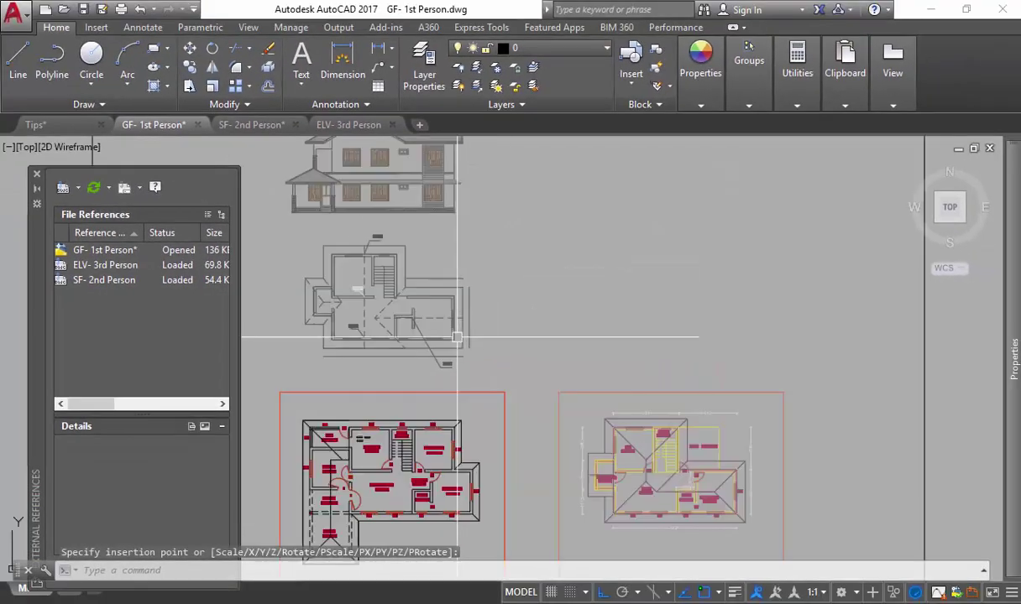
pyautogui.scroll(-1, 603, 383)
pyautogui.click(602, 390)
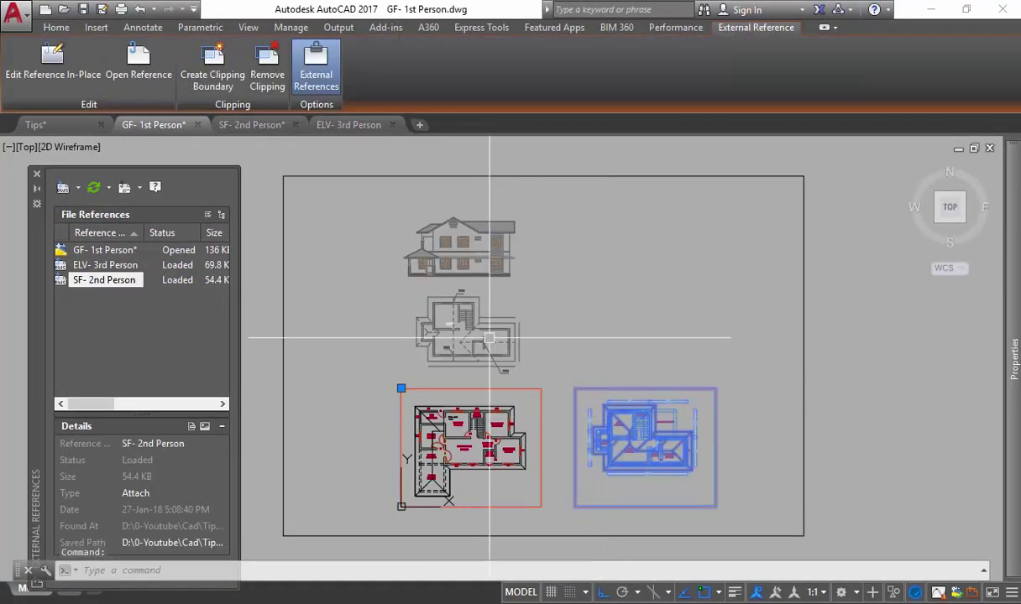
pyautogui.press('Escape')
pyautogui.click(490, 338)
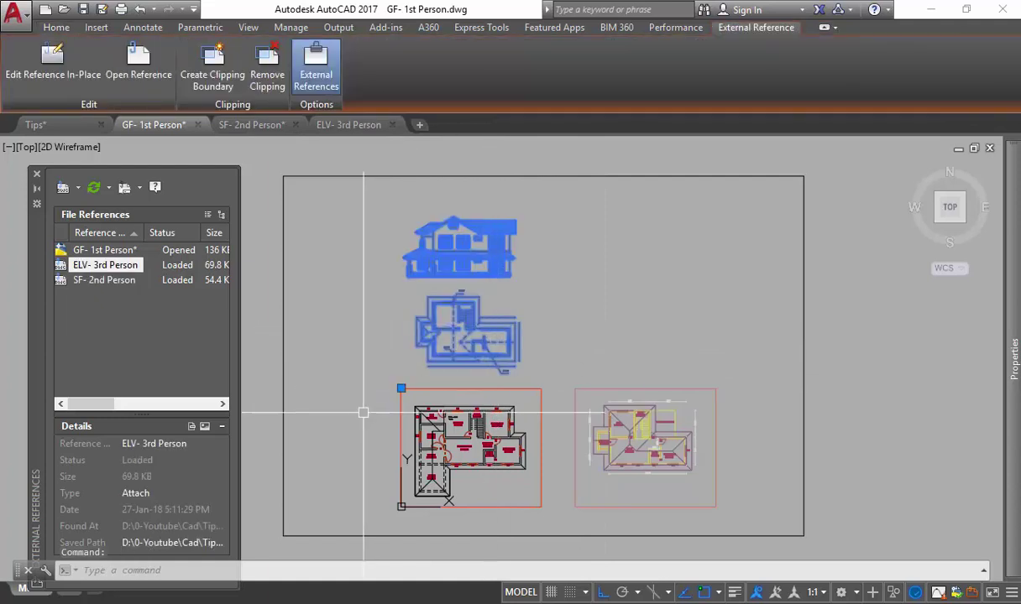
pyautogui.press('Escape')
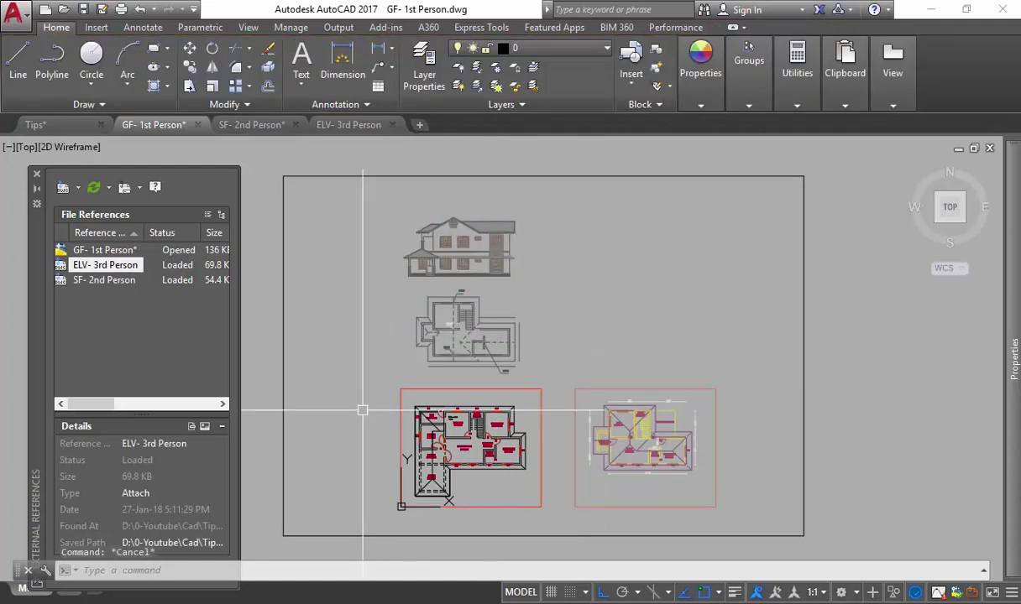
# - Move the DINING HALL 535X350 label slightly upward within its room on the ground floor plan
pyautogui.scroll(5, 478, 432)
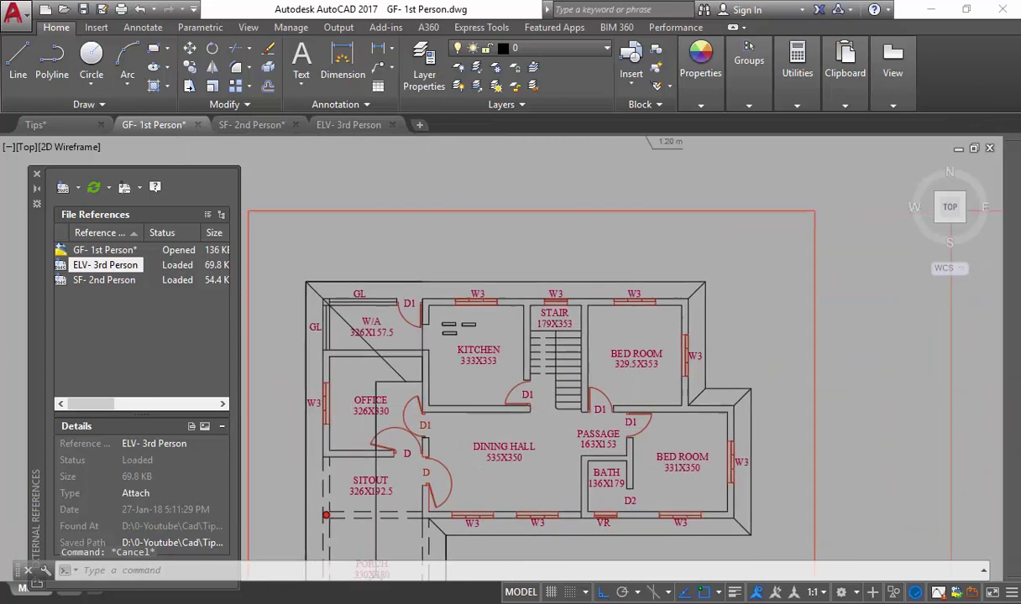
pyautogui.click(501, 452)
pyautogui.write('m')
pyautogui.press('space')
pyautogui.click(547, 470)
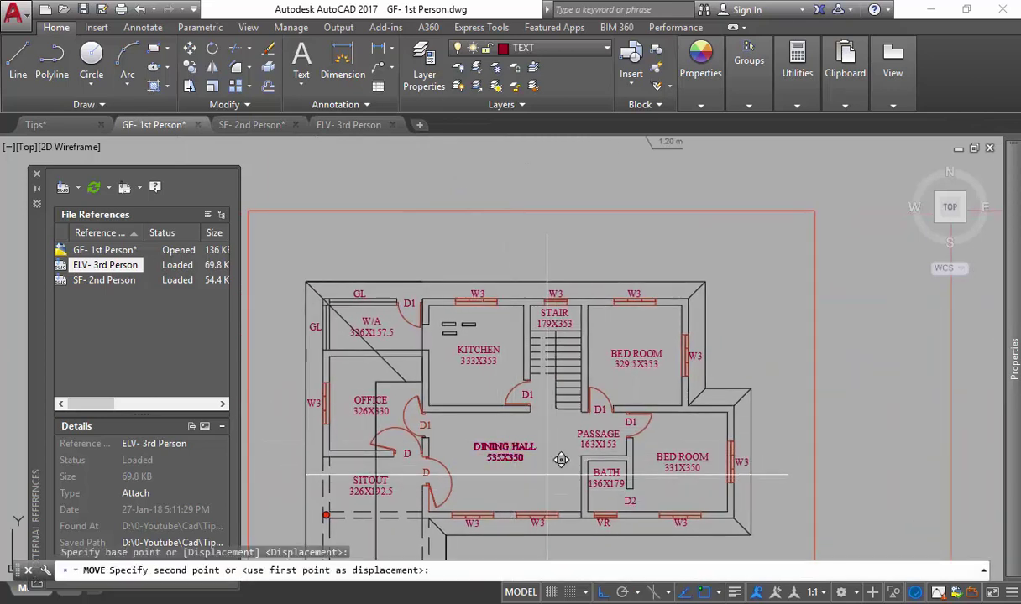
pyautogui.click(550, 459)
pyautogui.press('Escape')
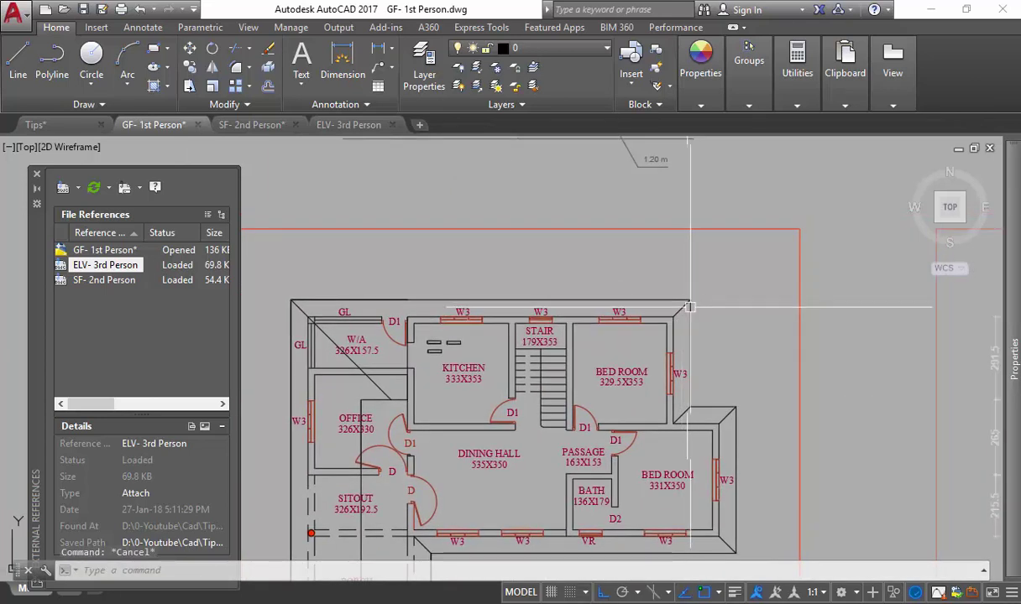
pyautogui.moveTo(660, 287); pyautogui.dragTo(698, 316, button='middle')
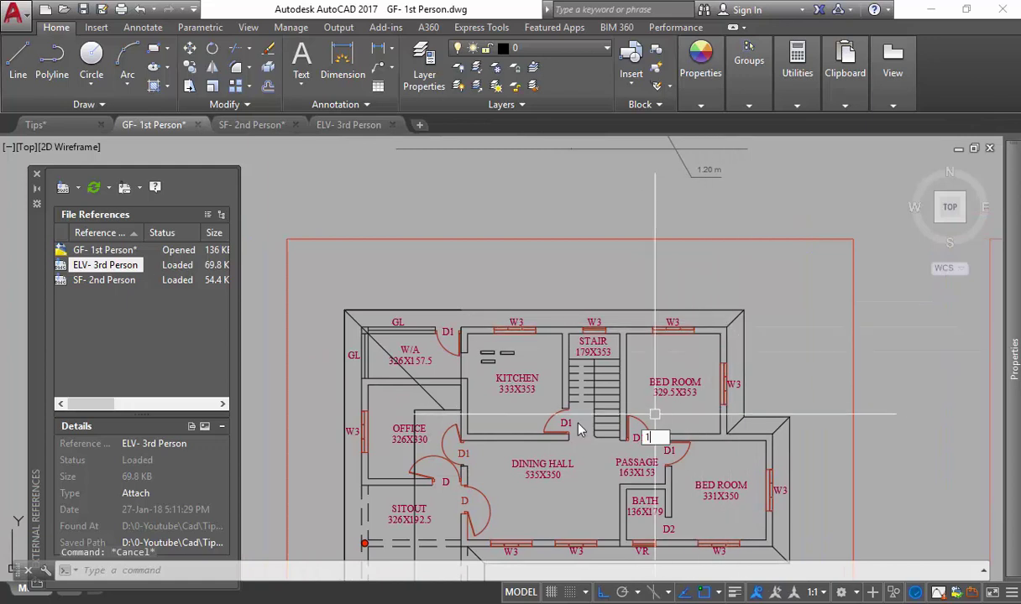
pyautogui.moveTo(558, 422); pyautogui.dragTo(638, 292, button='middle')
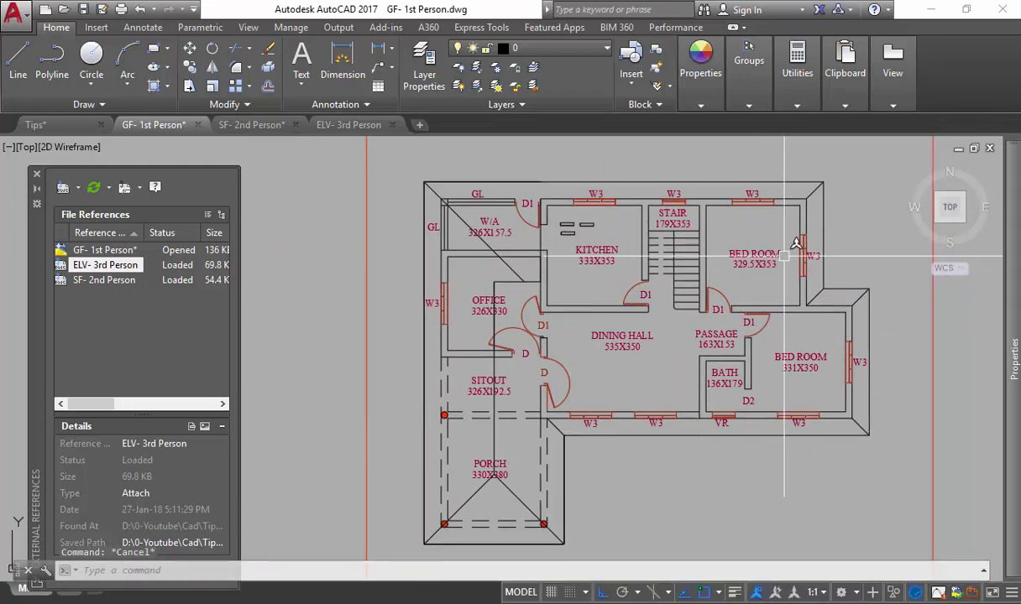
# - Set the linetype of the outer roof outline around the ground floor plan to HIDDEN
pyautogui.click(807, 200)
pyautogui.moveTo(1007, 217)
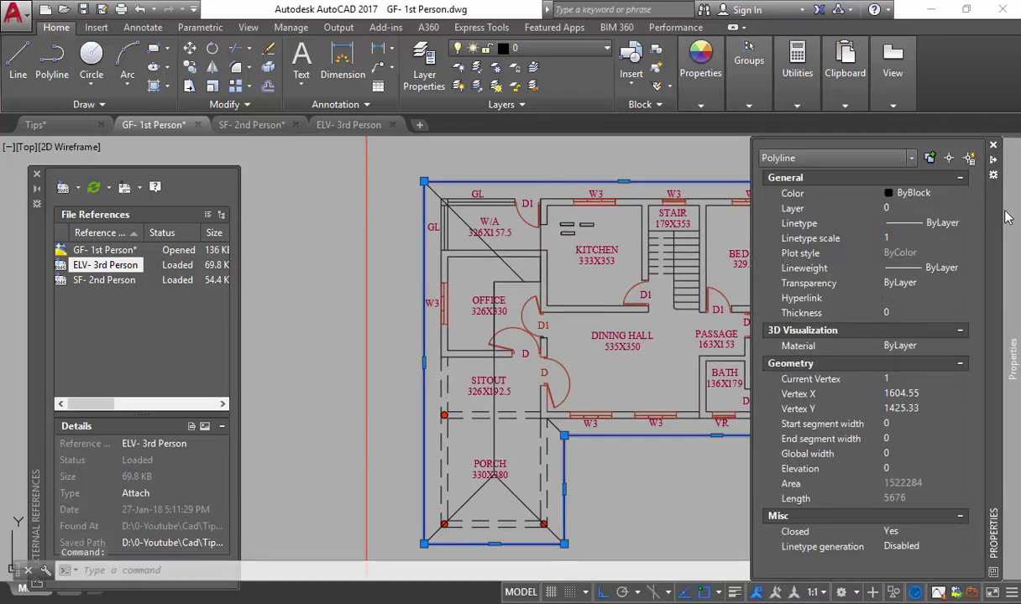
pyautogui.click(941, 224)
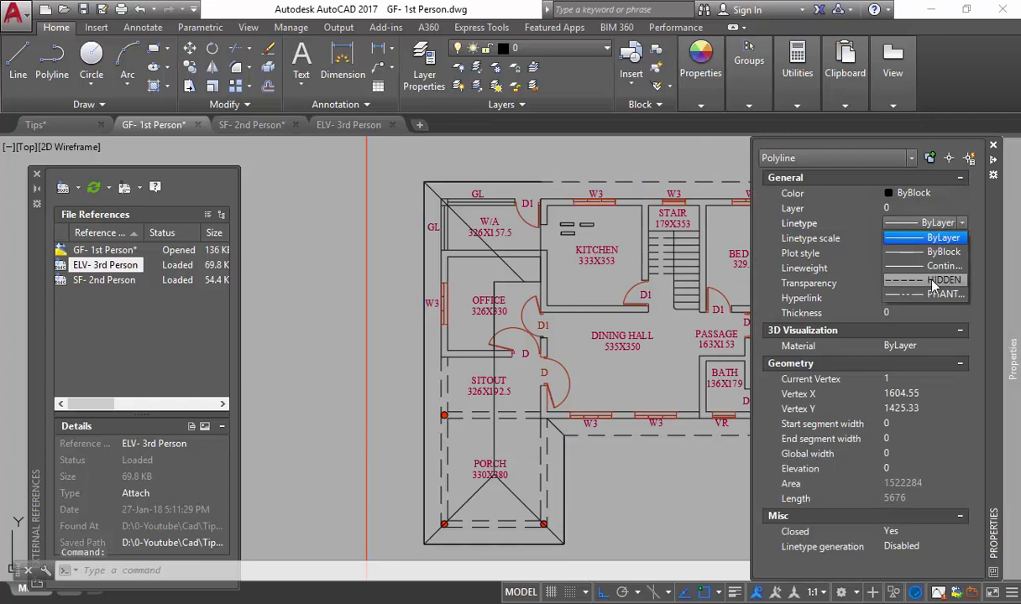
pyautogui.click(933, 287)
pyautogui.moveTo(613, 160); pyautogui.dragTo(491, 217, button='middle')
pyautogui.press('Escape')
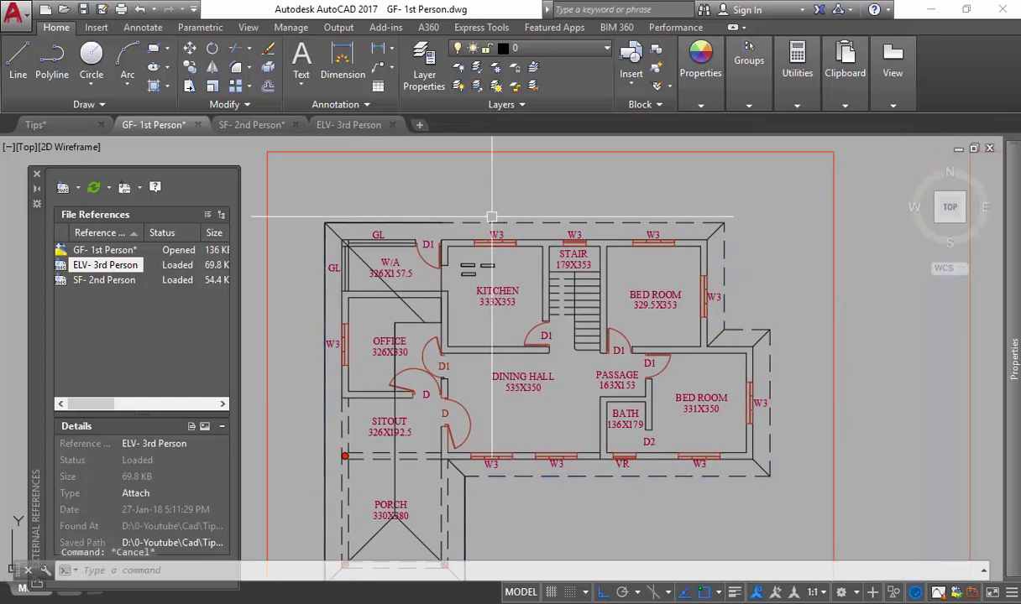
# - Erase the solid outline pieces overlapping the dashed roof outline around the W/A, office and porch side
pyautogui.write('e')
pyautogui.press('Return')
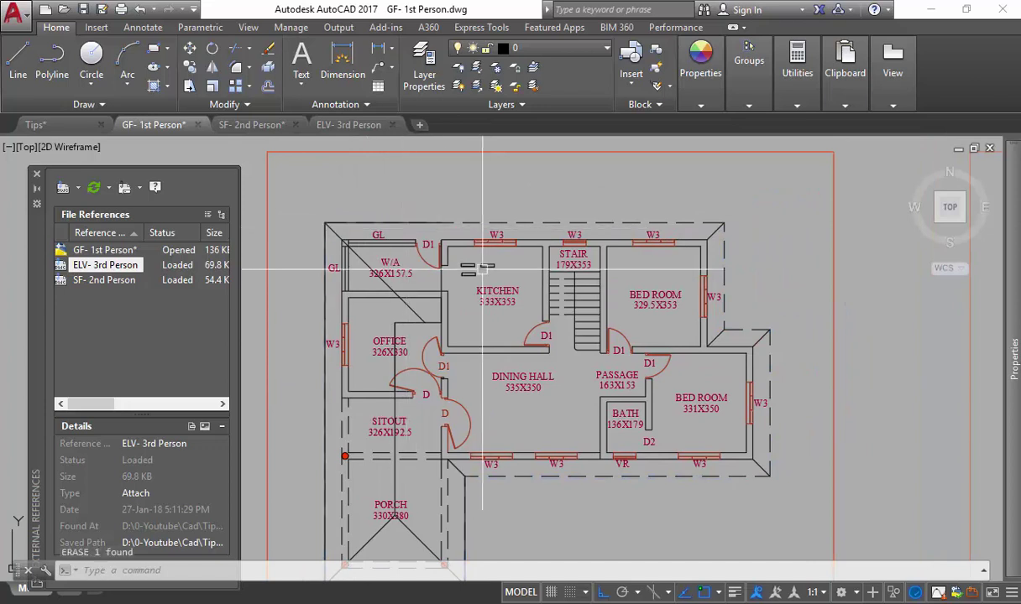
pyautogui.click(403, 222)
pyautogui.write('e')
pyautogui.press('Return')
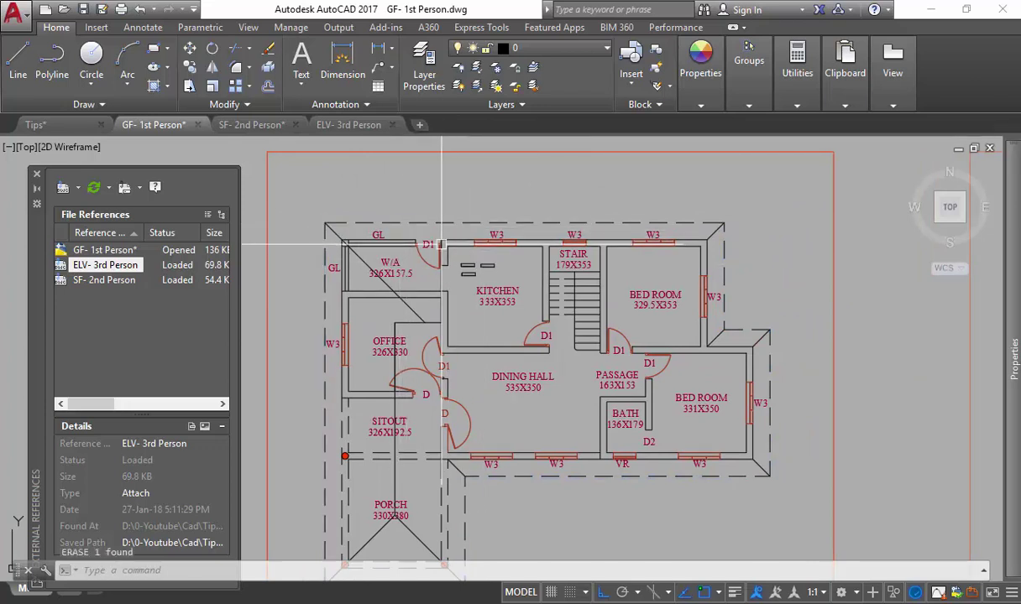
pyautogui.moveTo(438, 244)
pyautogui.mouseDown(button='middle')
pyautogui.moveTo(453, 182)
pyautogui.moveTo(439, 255)
pyautogui.moveTo(380, 305)
pyautogui.mouseUp(button='middle')
pyautogui.press('Escape')
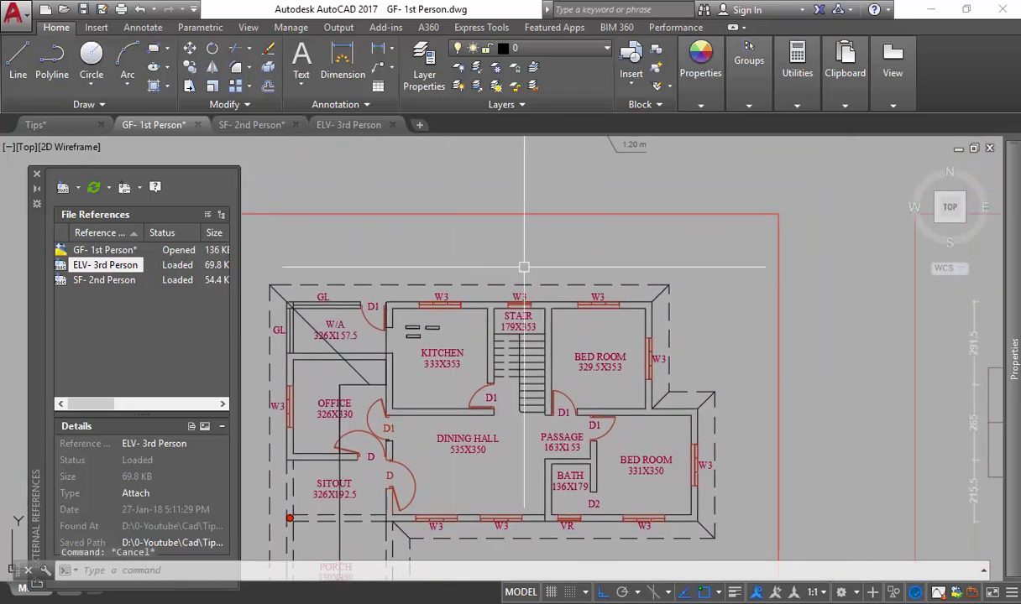
# - Set the Xref display fade to 1 in the display options and apply it
pyautogui.write('z')
pyautogui.press('Return')
pyautogui.press('Return')
pyautogui.moveTo(485, 262)
pyautogui.mouseDown()
pyautogui.moveTo(563, 263)
pyautogui.moveTo(557, 321)
pyautogui.mouseUp()
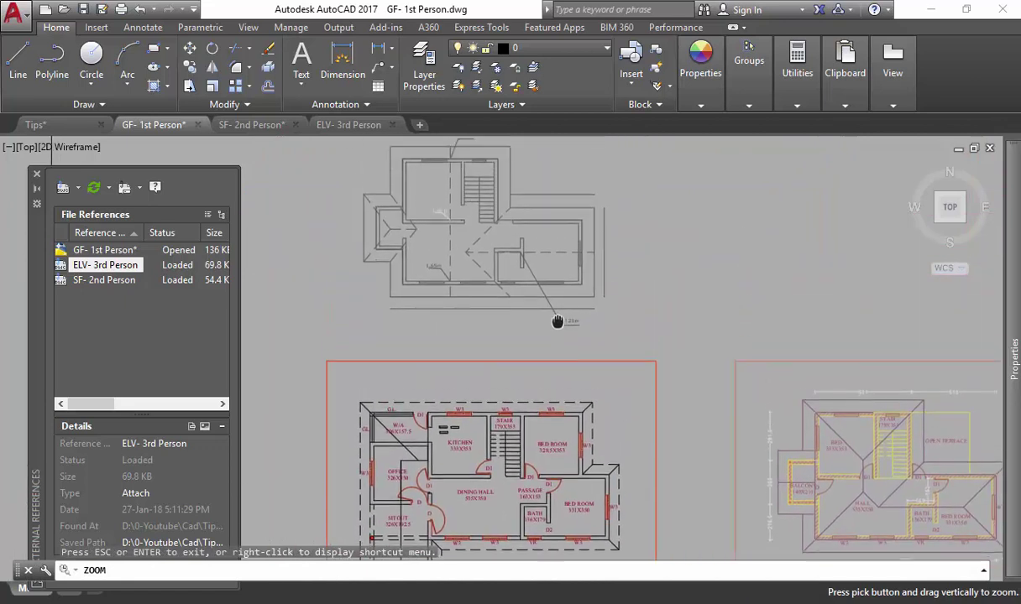
pyautogui.moveTo(557, 321); pyautogui.dragTo(572, 429, button='middle')
pyautogui.press('Escape')
pyautogui.scroll(-2, 563, 283)
pyautogui.moveTo(584, 269); pyautogui.dragTo(538, 288, button='middle')
pyautogui.write('o')
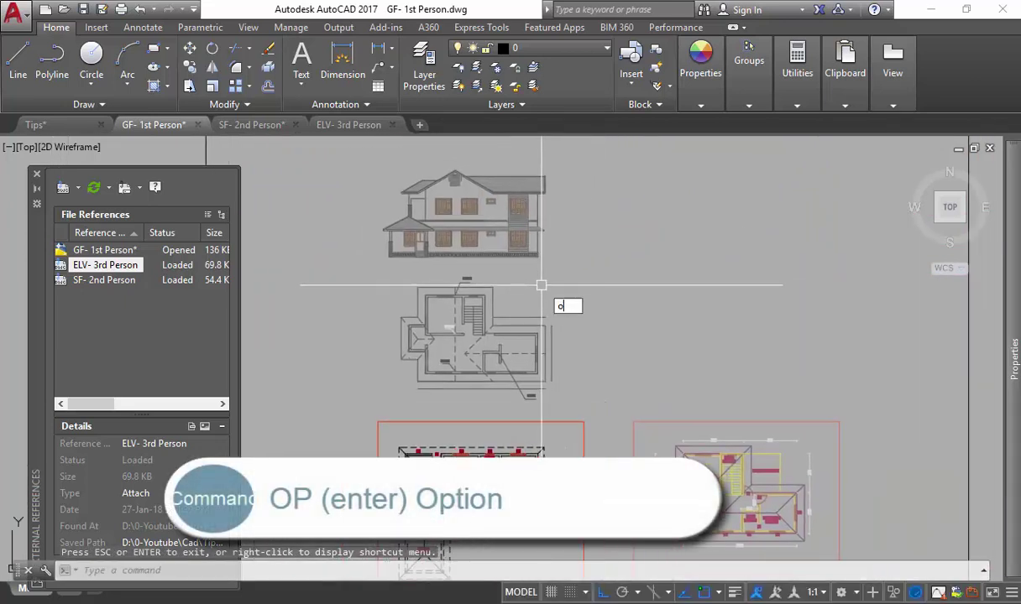
pyautogui.write('p')
pyautogui.press('Return')
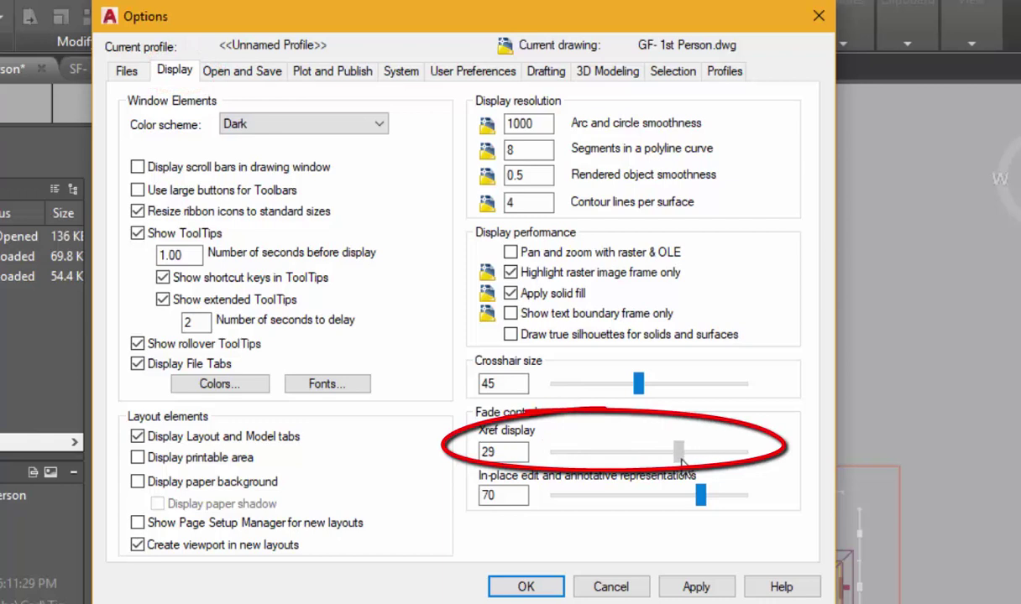
pyautogui.moveTo(677, 465); pyautogui.dragTo(651, 469)
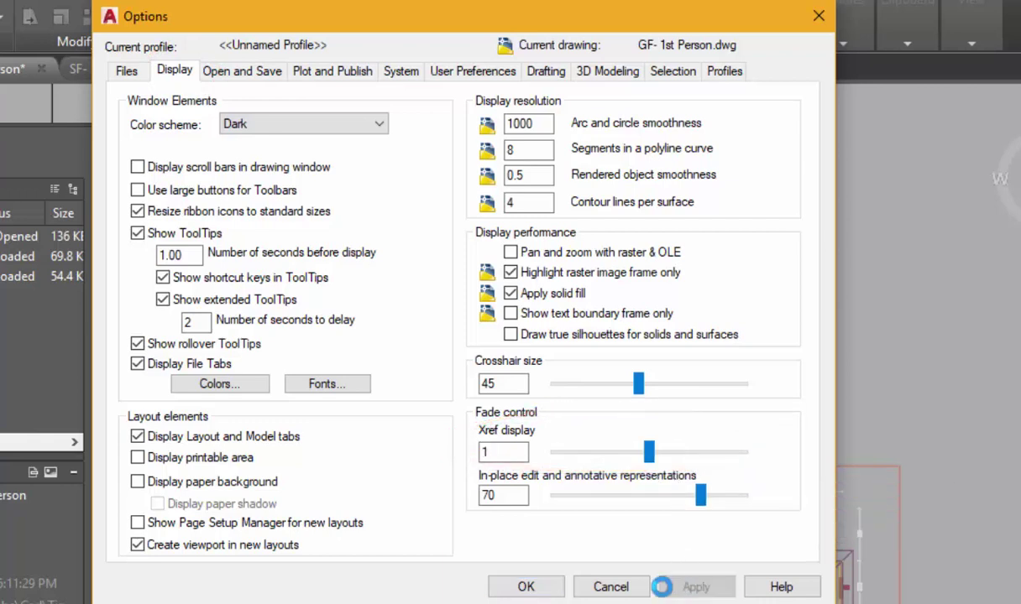
pyautogui.click(526, 587)
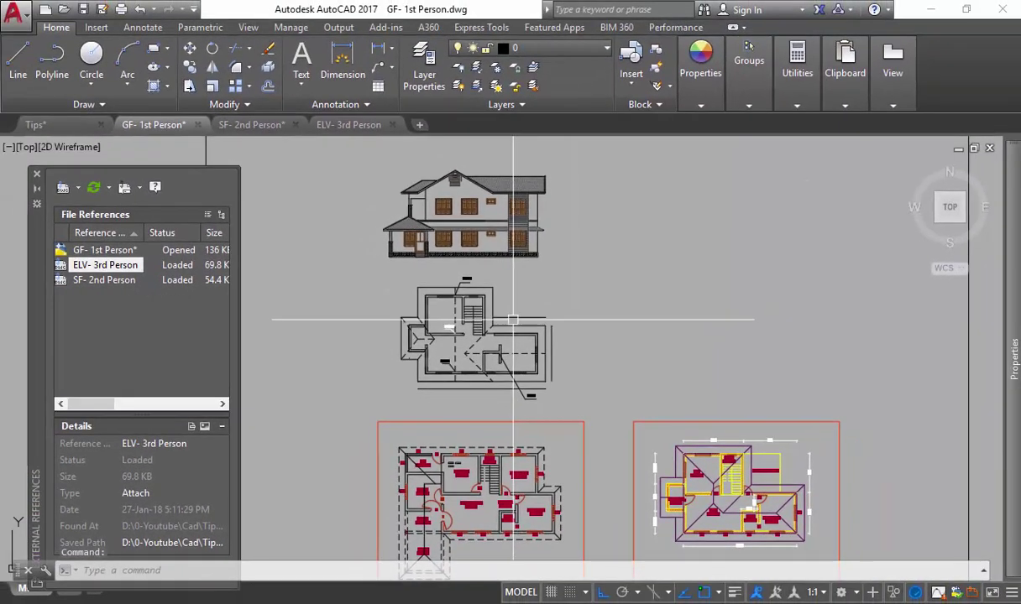
# - Try to edit the ELV- 3rd Person reference in place with all nested objects selected automatically
pyautogui.click(438, 365)
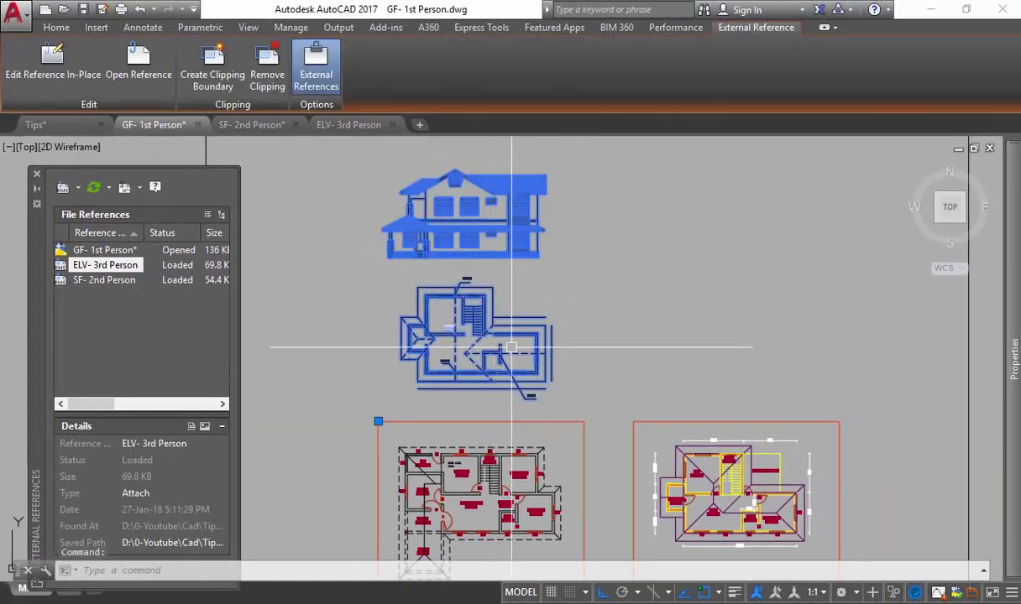
pyautogui.press('Escape')
pyautogui.click(532, 333)
pyautogui.doubleClick(532, 333)
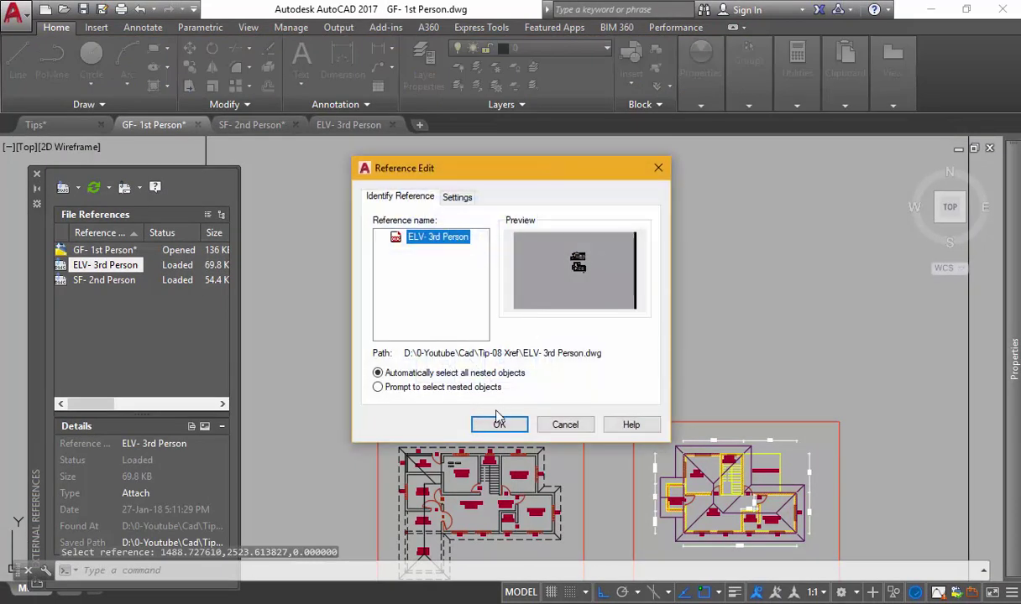
pyautogui.click(499, 423)
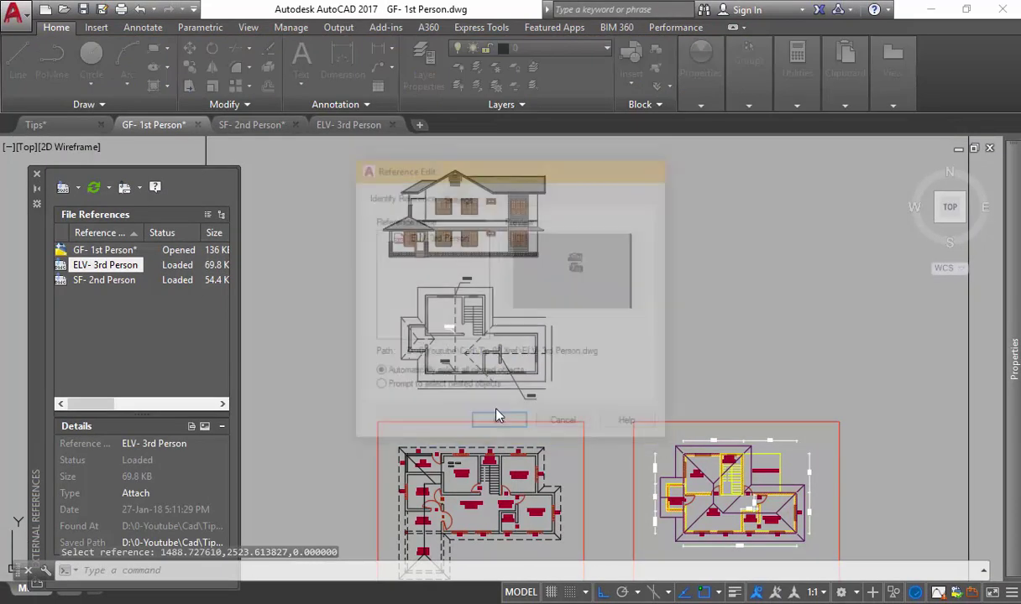
# - In the SF- 2nd Person drawing, draw a circle of radius about 158 centred on the roof ridge junction beside the BED room
pyautogui.click(252, 126)
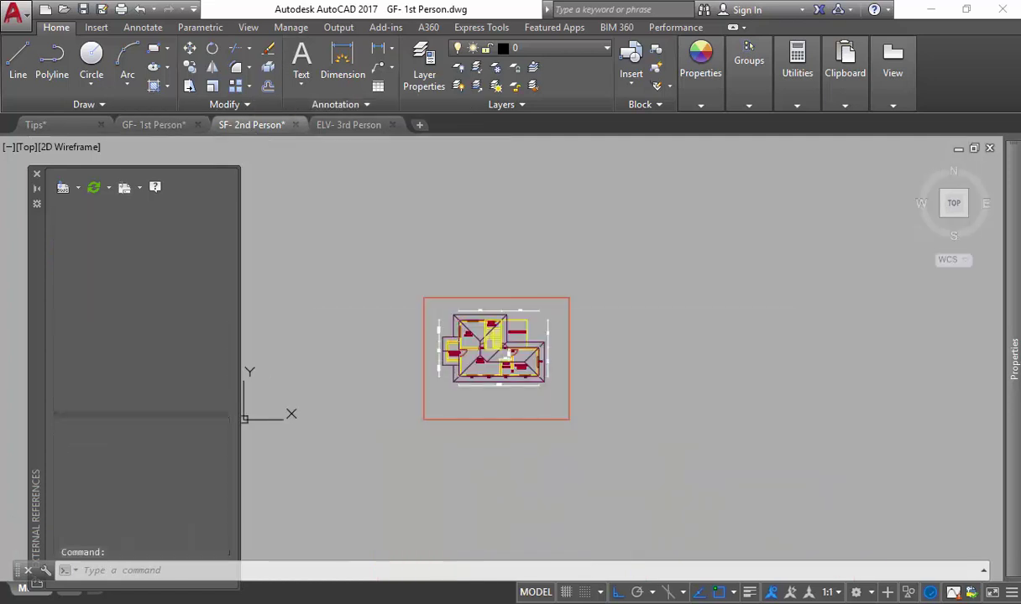
pyautogui.scroll(4, 466, 350)
pyautogui.moveTo(467, 351); pyautogui.dragTo(514, 355, button='middle')
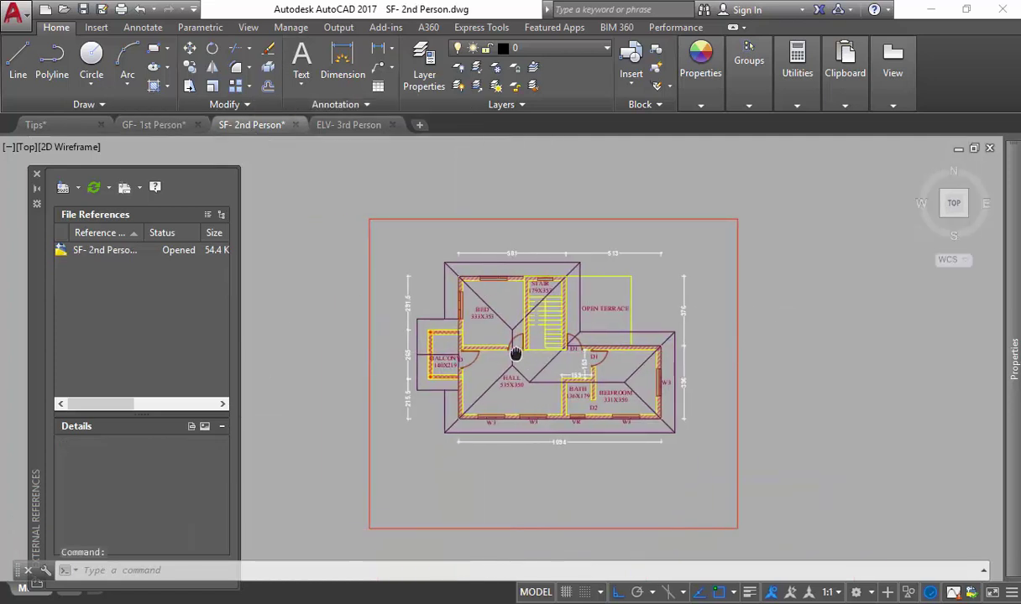
pyautogui.write('c')
pyautogui.press('Return')
pyautogui.scroll(3, 478, 349)
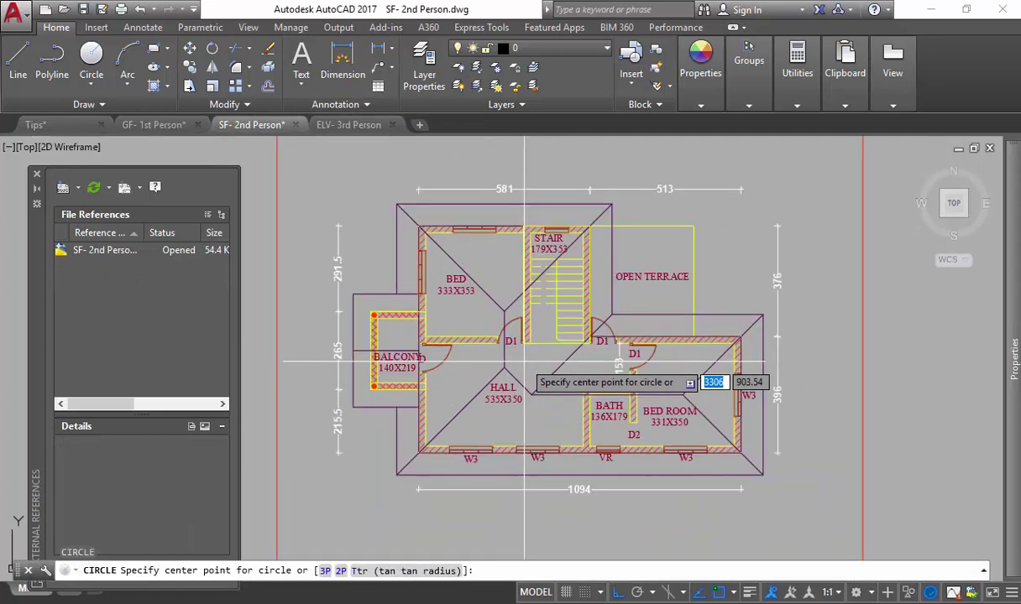
pyautogui.click(505, 310)
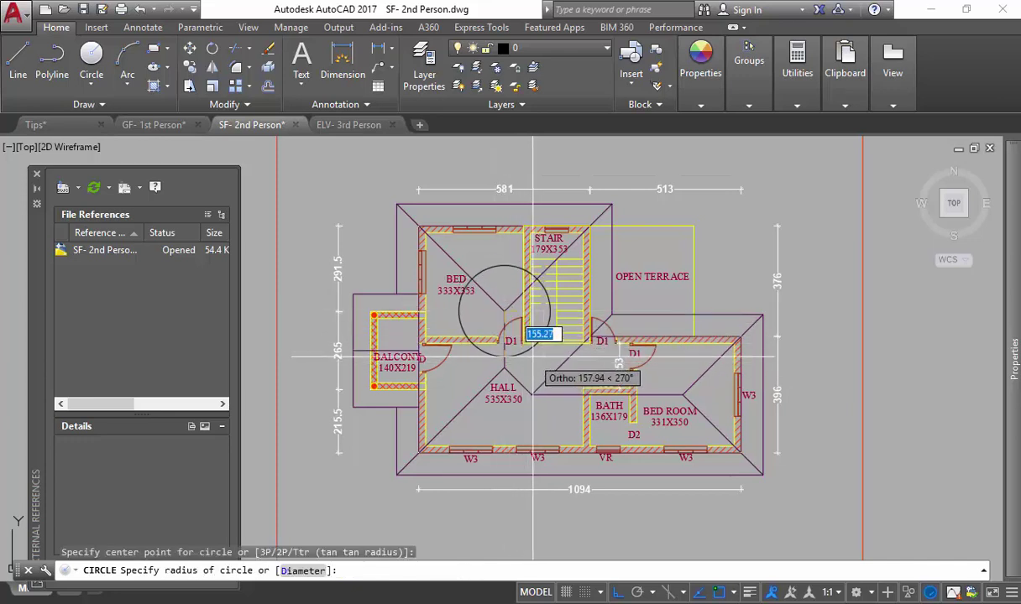
pyautogui.click(531, 358)
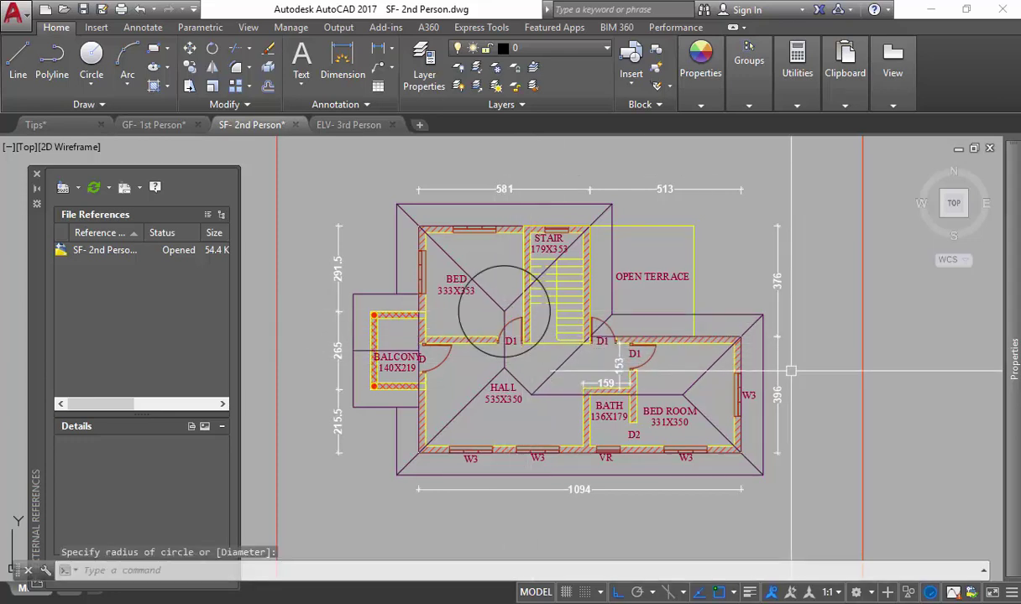
# - Erase the 581 and 513 dimensions above the second floor plan
pyautogui.moveTo(566, 195); pyautogui.dragTo(588, 277, button='middle')
pyautogui.press('Escape')
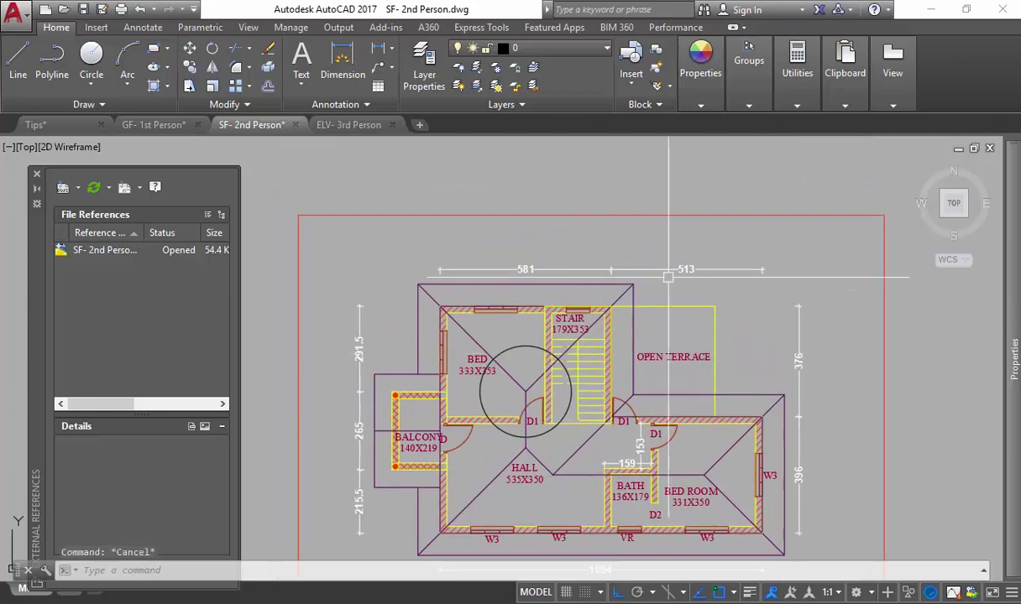
pyautogui.moveTo(669, 277); pyautogui.dragTo(603, 267)
pyautogui.press('Delete')
# - Try a linear dimension along the roof's upper edge, and erase it
pyautogui.write('d')
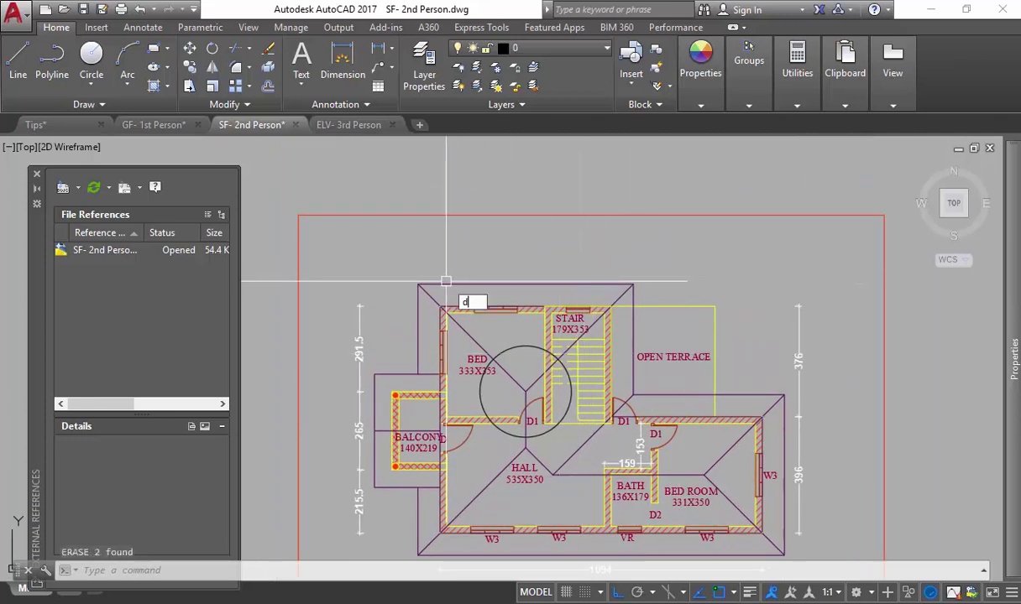
pyautogui.write('li')
pyautogui.press('space')
pyautogui.press('space')
pyautogui.click(467, 284)
pyautogui.click(467, 265)
pyautogui.press('Escape')
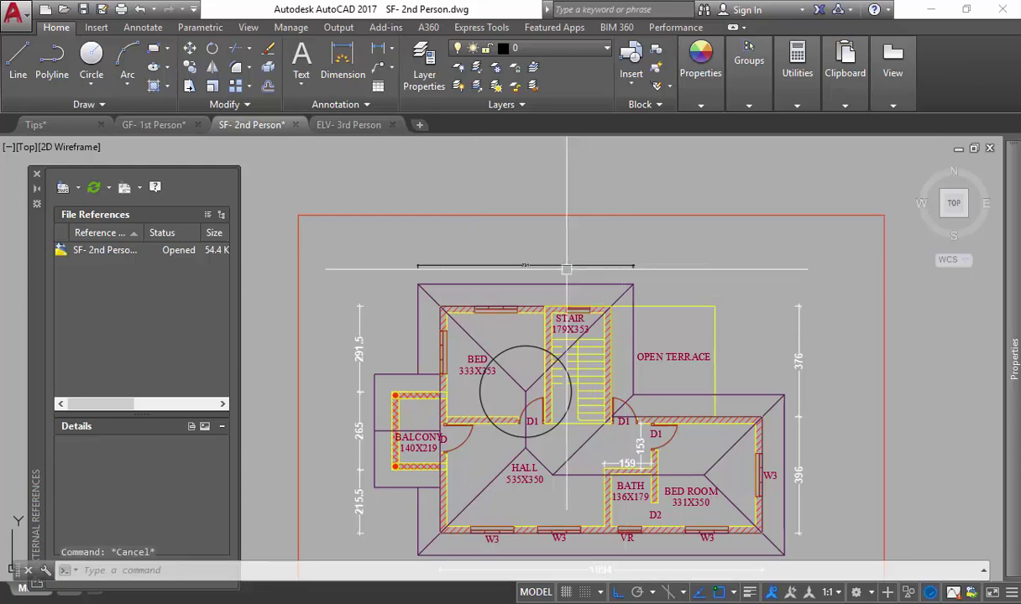
pyautogui.click(566, 268)
pyautogui.press('Delete')
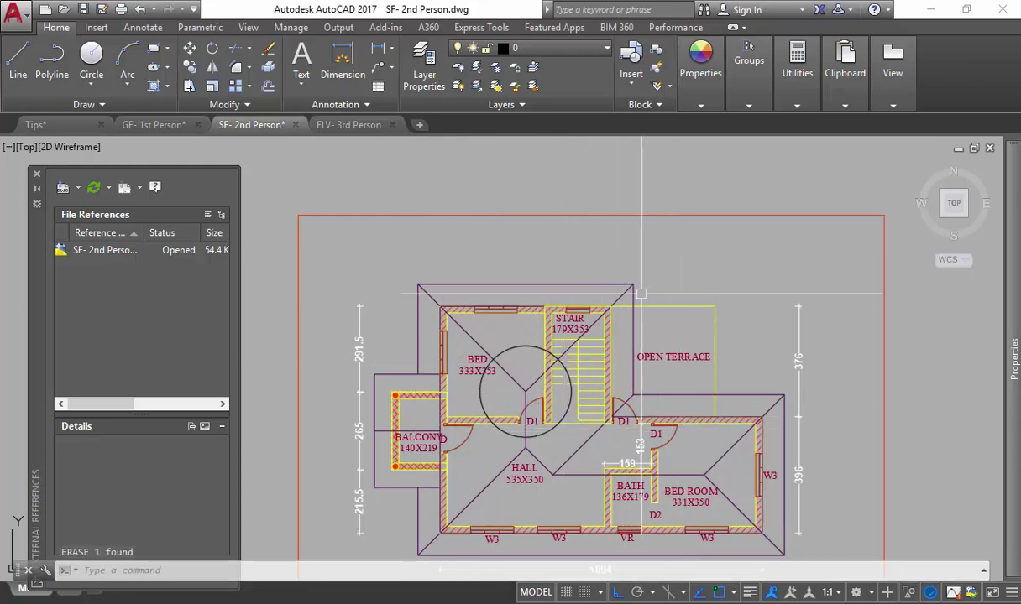
# - Explode the roof outline and move its upper horizontal edge straight up, away from the plan
pyautogui.click(510, 288)
pyautogui.press('Return')
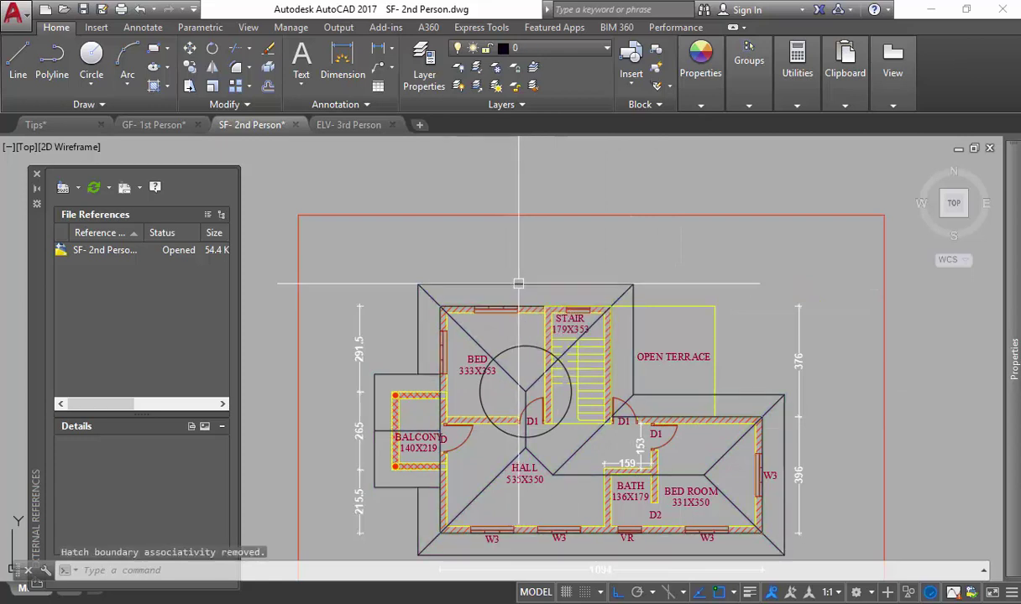
pyautogui.click(527, 284)
pyautogui.click(525, 284)
pyautogui.click(525, 248)
pyautogui.press('Escape')
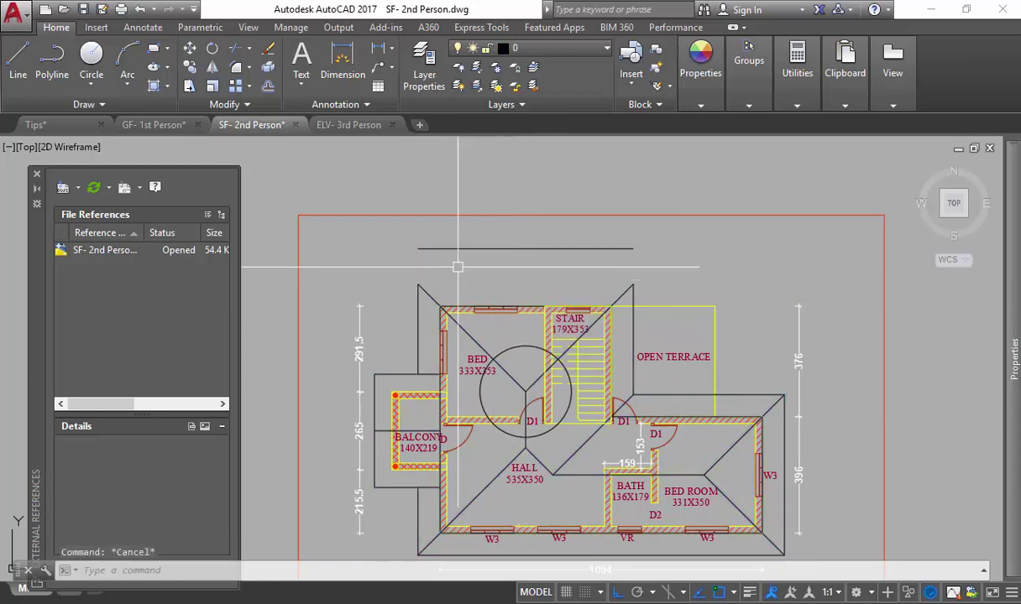
# - Extend the two vertical roof edges up to the moved upper edge, and save the drawing
pyautogui.write('e')
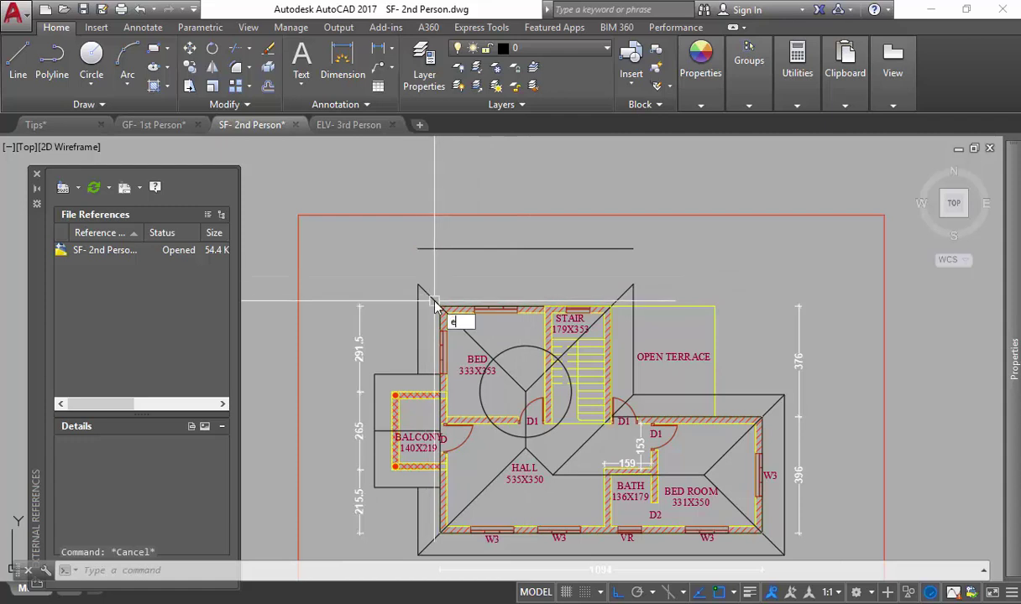
pyautogui.write('x')
pyautogui.press('Return')
pyautogui.press('Return')
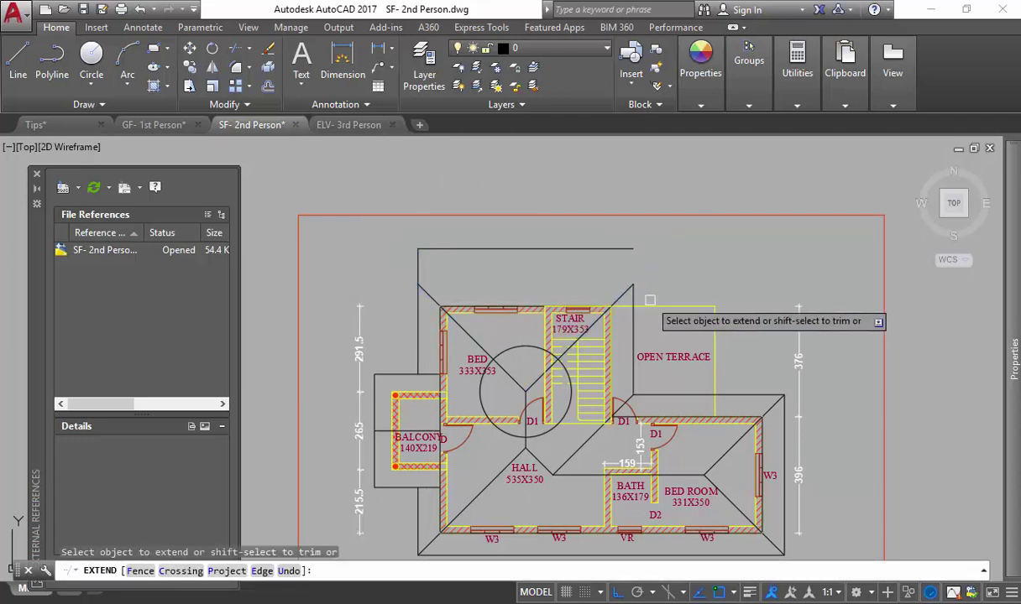
pyautogui.press('Escape')
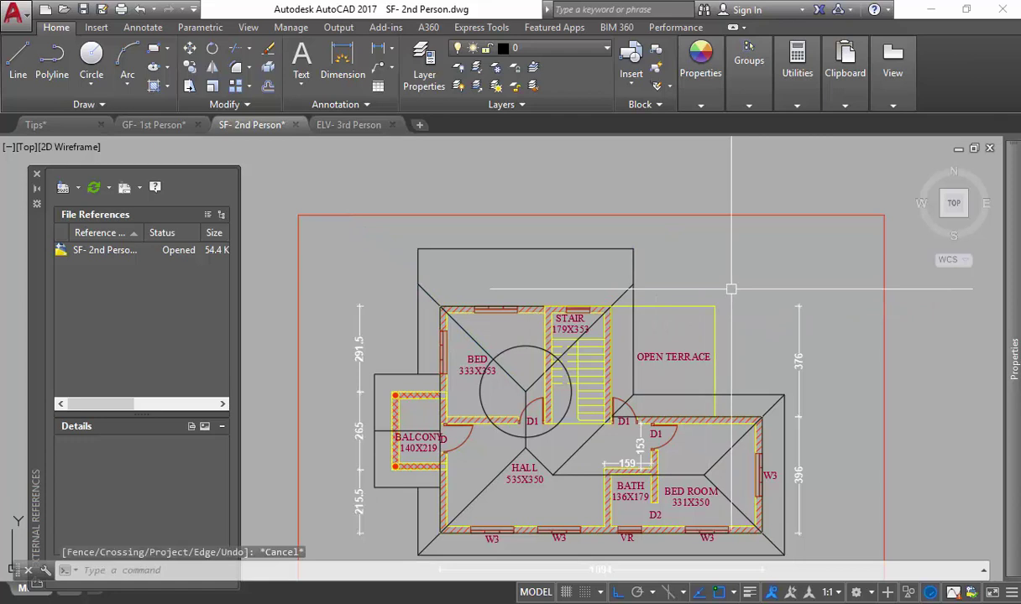
pyautogui.moveTo(661, 299); pyautogui.dragTo(654, 347, button='middle')
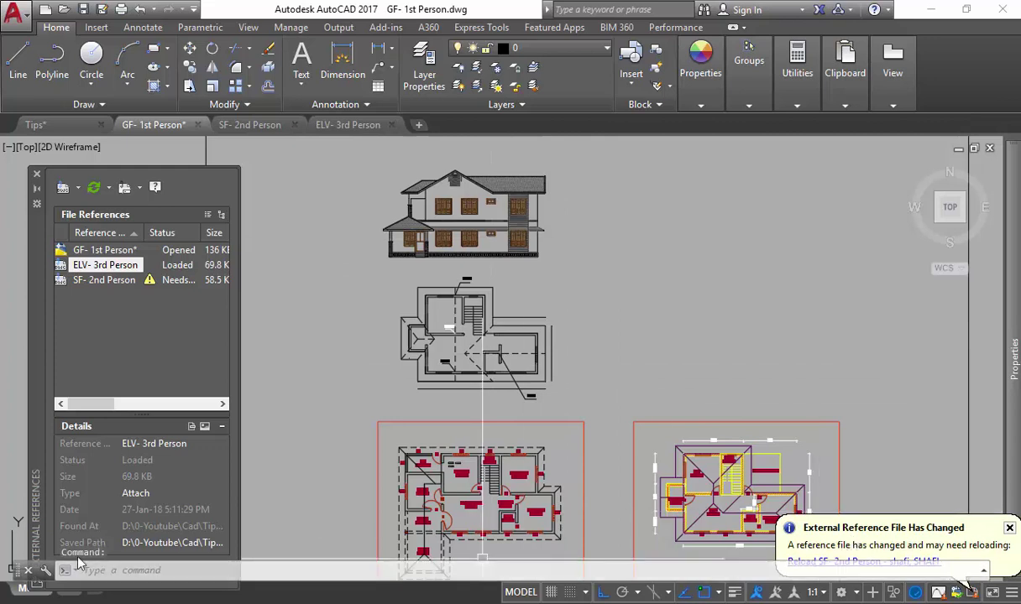
# - In GF- 1st Person, close the Properties palette and the command line, and reload the changed SF- 2nd Person reference
pyautogui.moveTo(1013, 545)
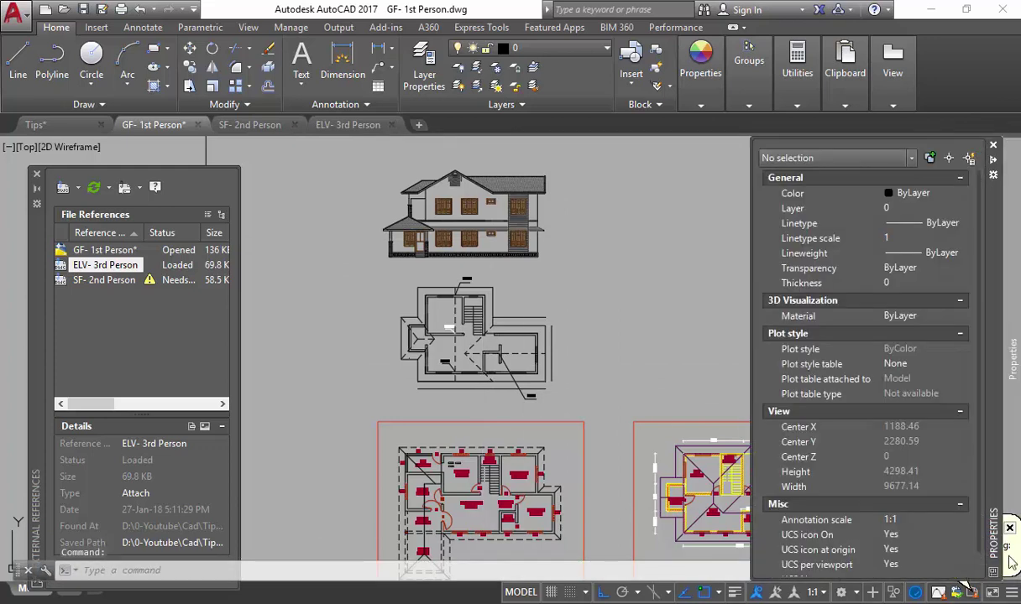
pyautogui.click(994, 147)
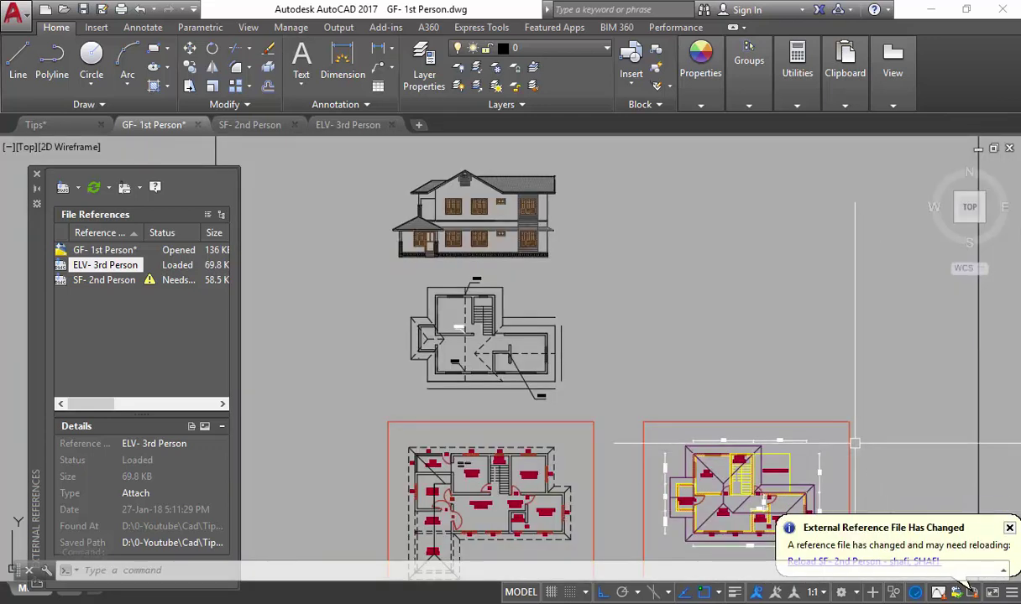
pyautogui.click(27, 570)
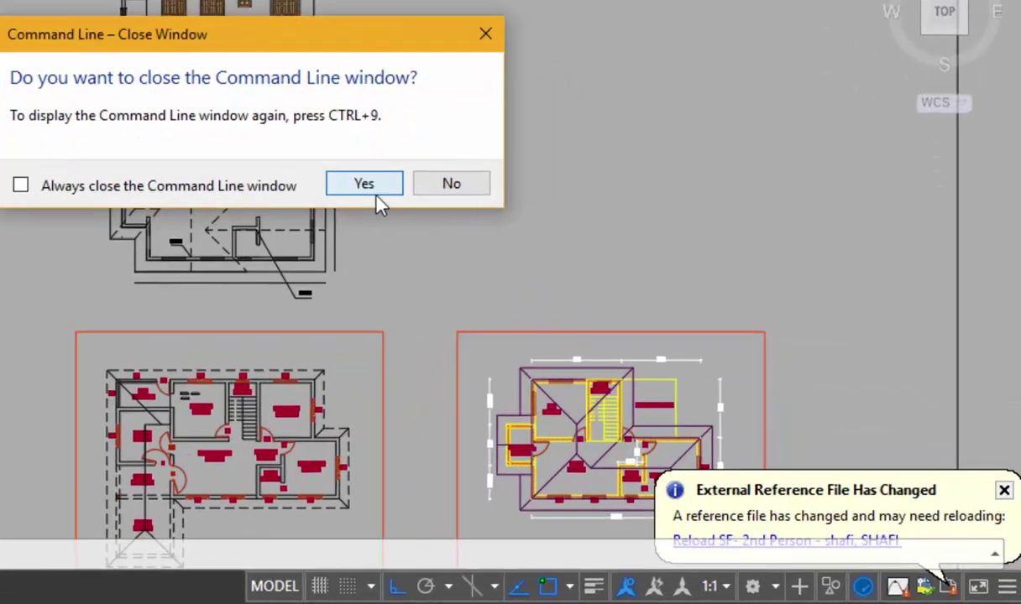
pyautogui.click(587, 324)
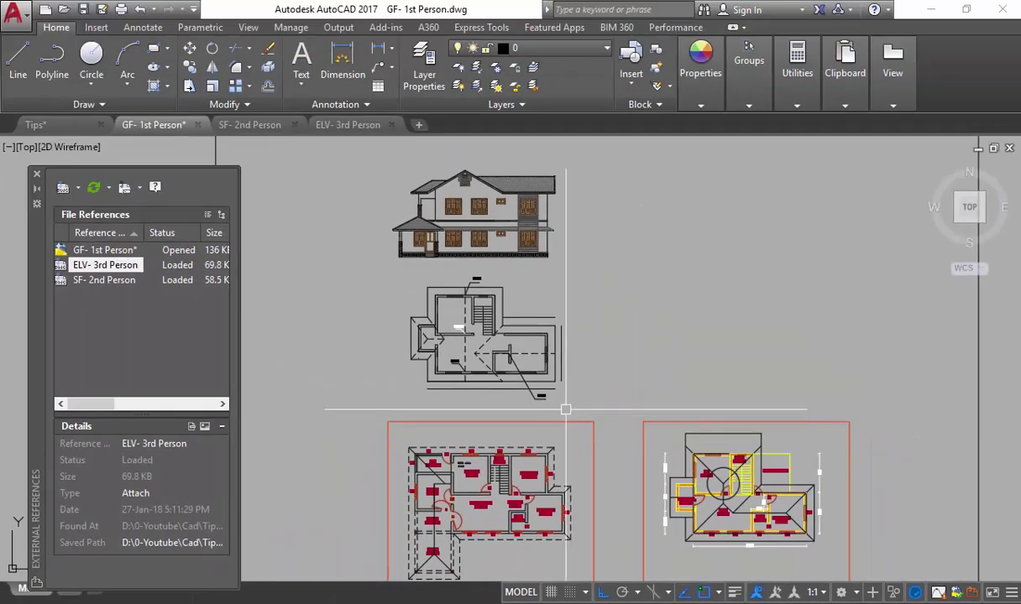
pyautogui.moveTo(744, 490); pyautogui.dragTo(654, 417, button='middle')
pyautogui.scroll(1, 654, 418)
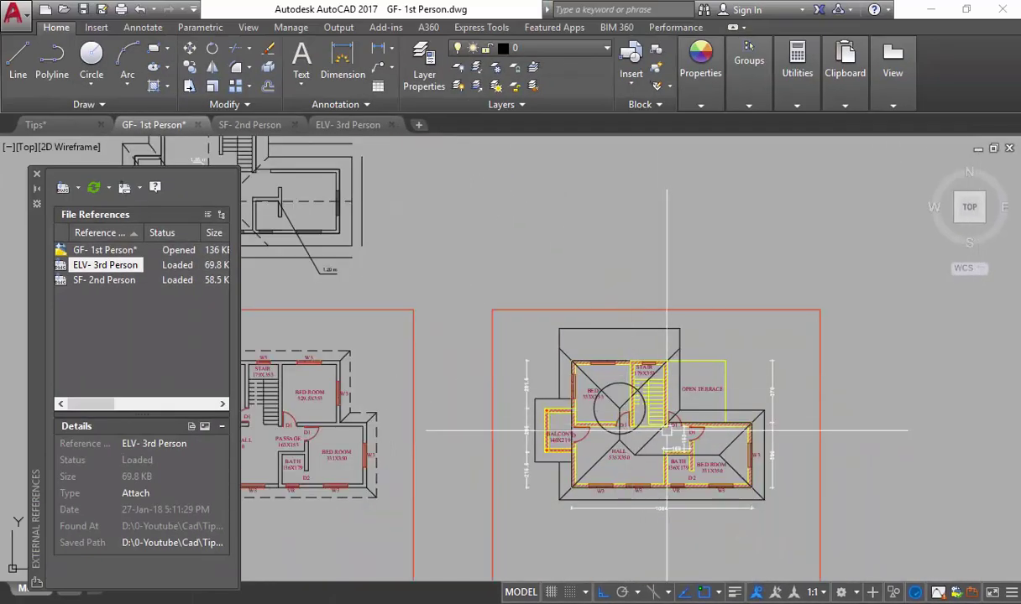
# - In GF- 1st Person, locate the attached elevation and roof plan and check which reference they belong to
pyautogui.moveTo(432, 302); pyautogui.dragTo(619, 361, button='middle')
pyautogui.moveTo(514, 313); pyautogui.dragTo(588, 412, button='middle')
pyautogui.click(533, 313)
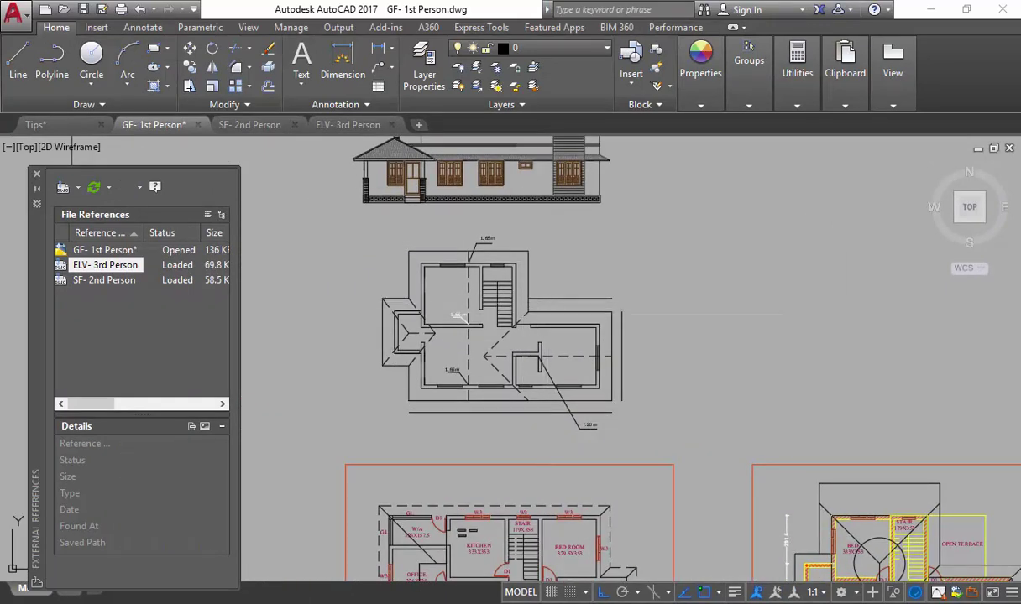
pyautogui.moveTo(624, 339); pyautogui.dragTo(611, 354, button='middle')
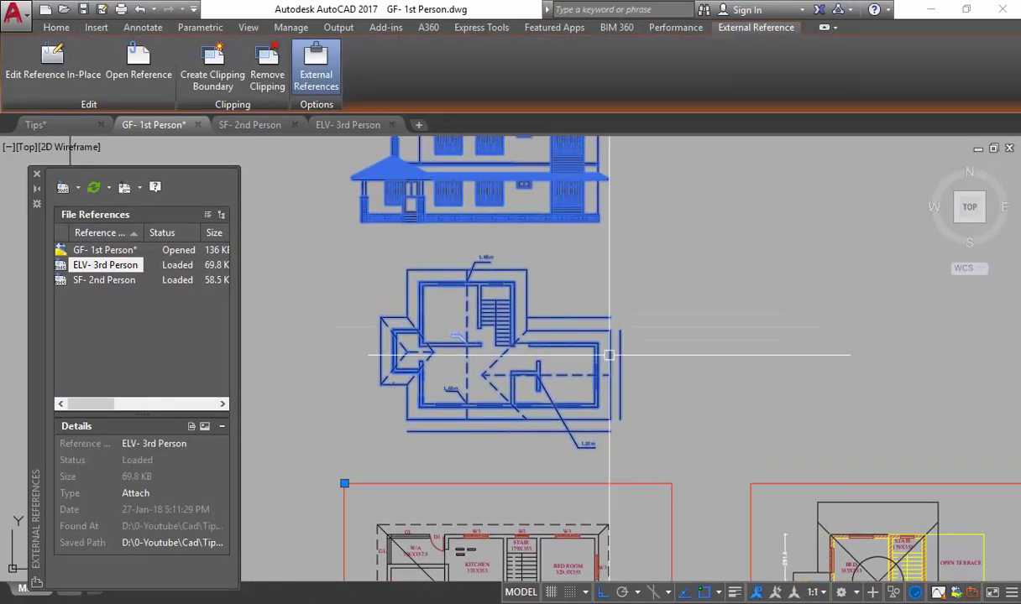
pyautogui.press('Escape')
# - Switch to the ELV- 3rd Person drawing and draw a horizontal polyline just below the elevation, slightly longer than the house front
pyautogui.click(352, 130)
pyautogui.scroll(2, 563, 248)
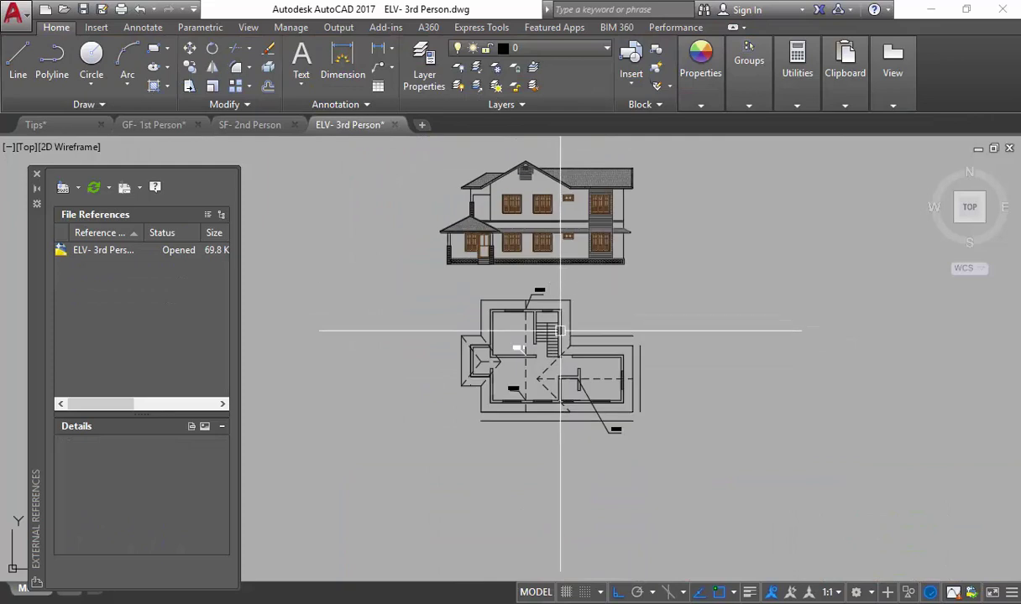
pyautogui.scroll(2, 600, 210)
pyautogui.moveTo(599, 294)
pyautogui.mouseDown(button='middle')
pyautogui.moveTo(579, 290)
pyautogui.moveTo(610, 344)
pyautogui.mouseUp(button='middle')
pyautogui.press('Return')
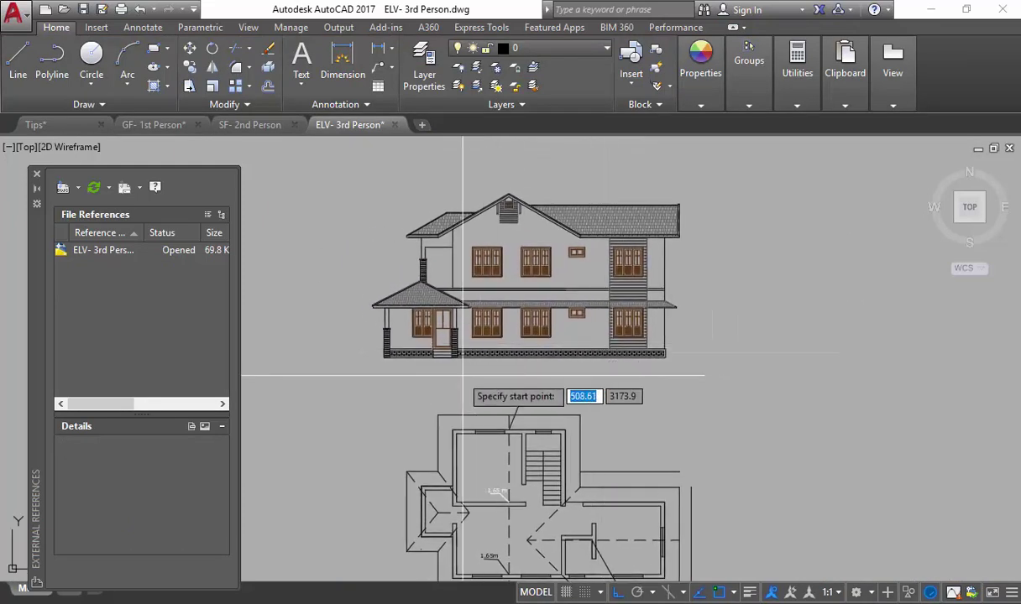
pyautogui.click(447, 376)
pyautogui.click(744, 347)
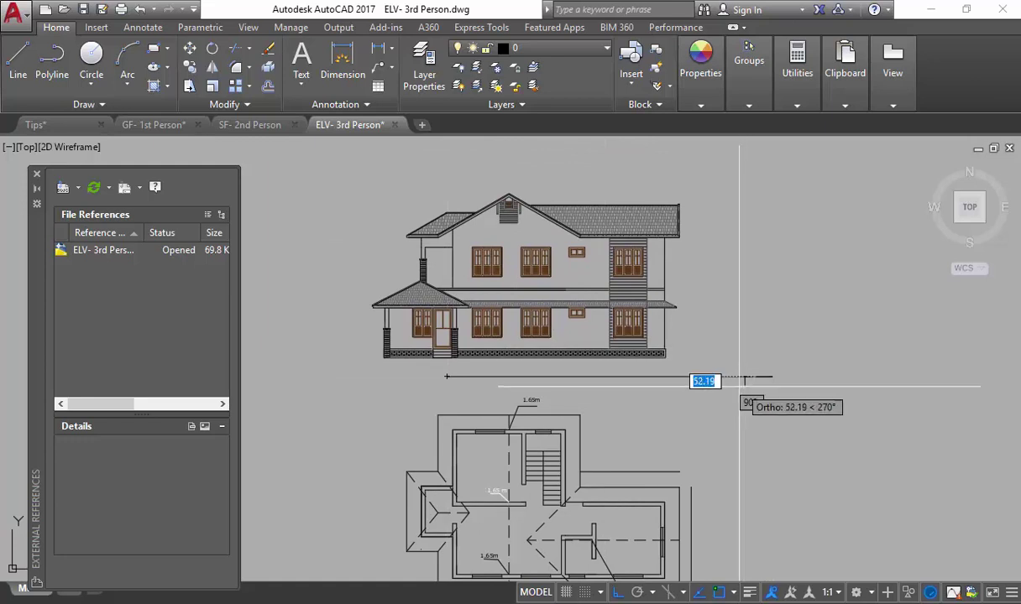
pyautogui.press('Escape')
# - Move the new horizontal line up to the base of the elevation so it extends past both ends as ground line
pyautogui.click(737, 378)
pyautogui.write('m')
pyautogui.press('Return')
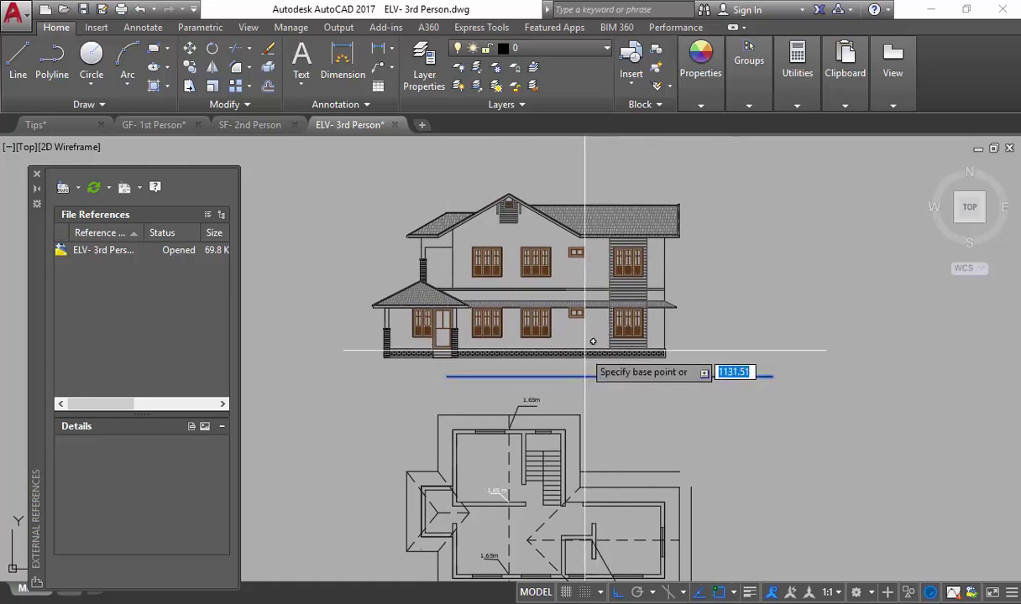
pyautogui.click(611, 374)
pyautogui.click(530, 360)
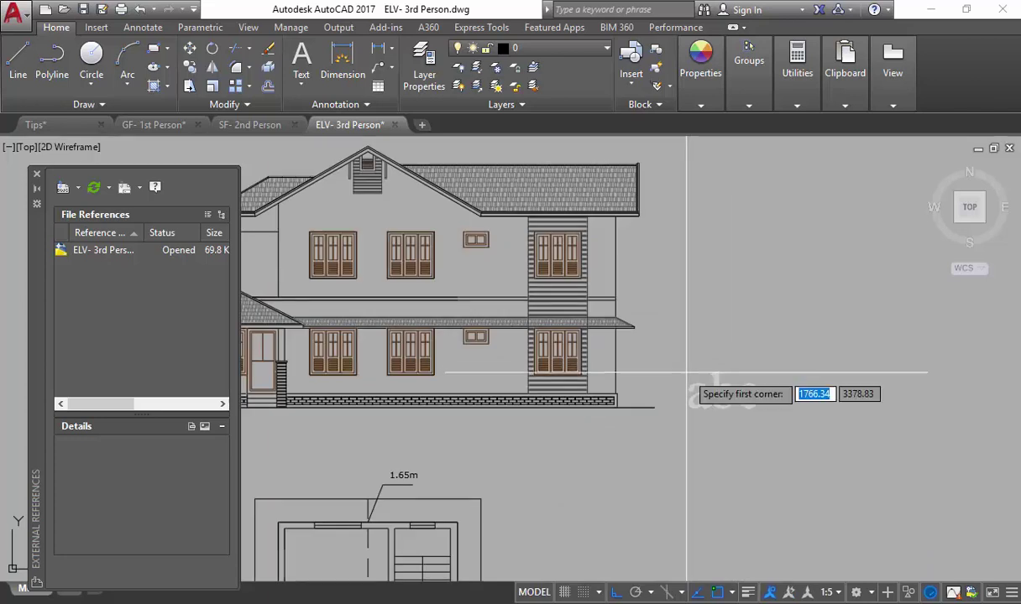
# - Add the multiline text GF in the empty area beside the elevation's ground floor
pyautogui.click(686, 372)
pyautogui.click(719, 390)
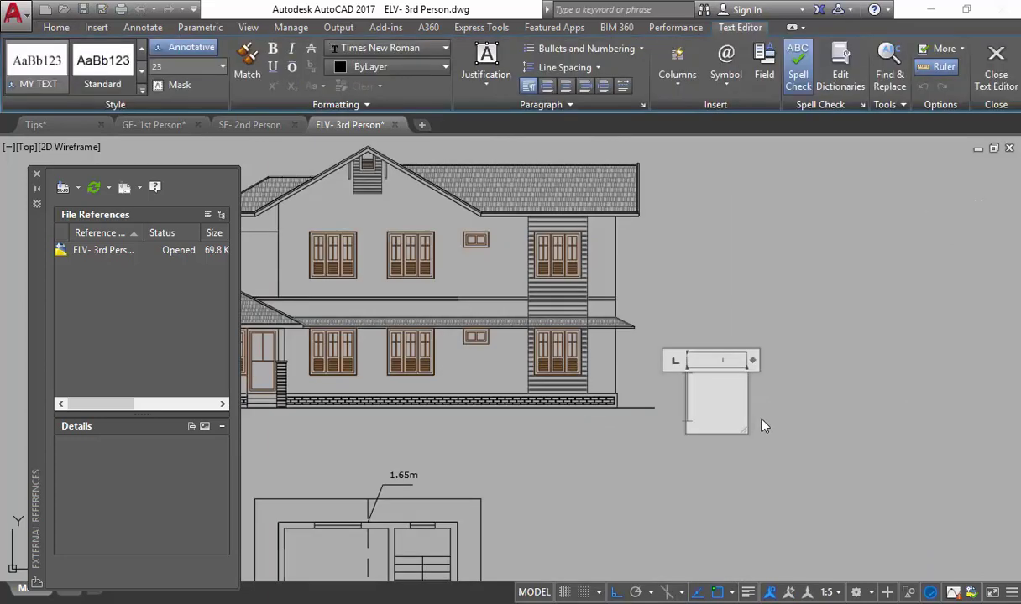
pyautogui.write('gf')
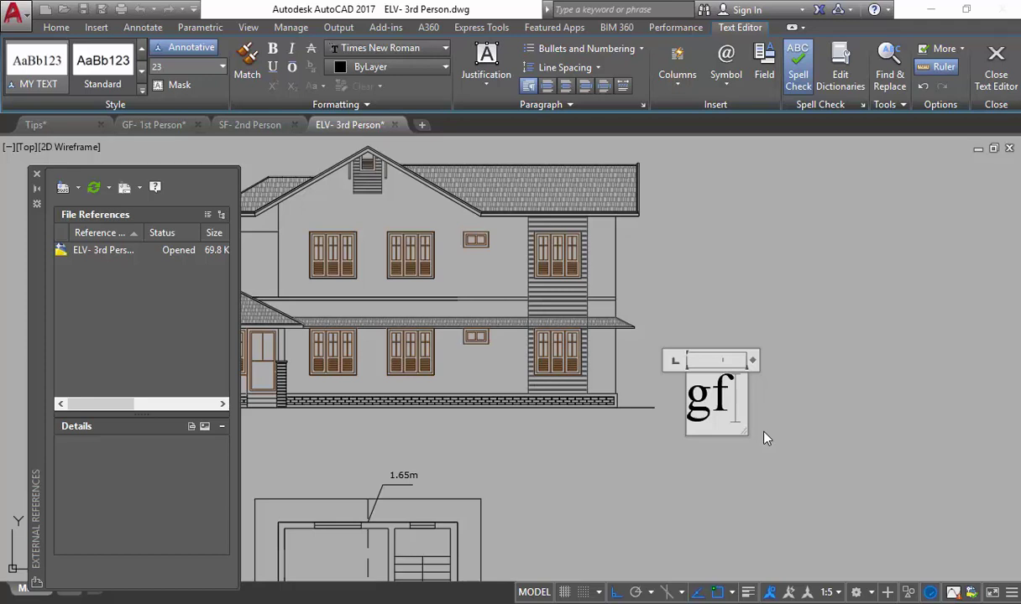
pyautogui.write('GF')
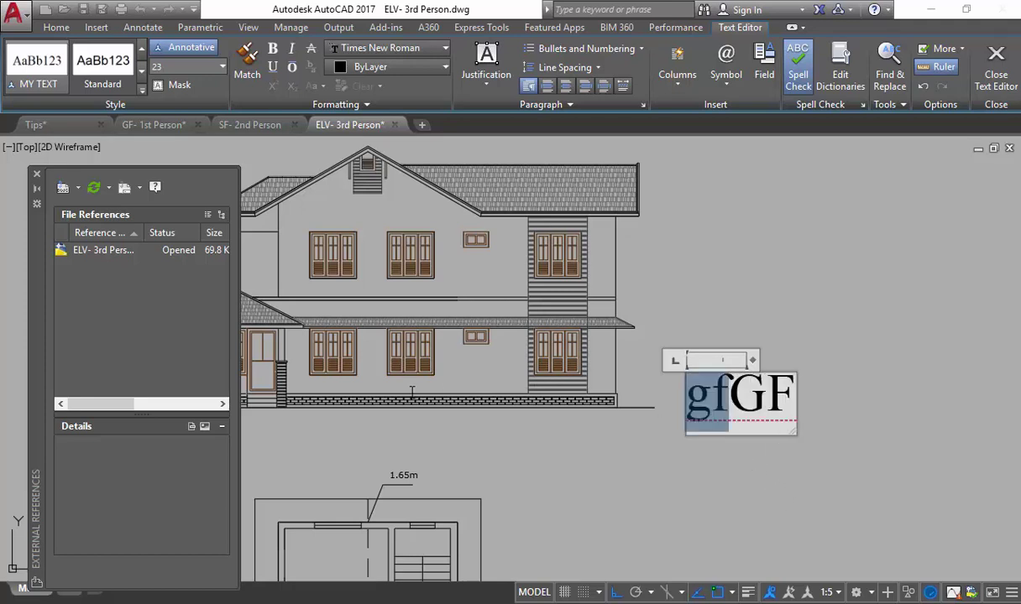
pyautogui.press('Delete')
pyautogui.click(647, 568)
# - Scale the GF text down to half its size
pyautogui.click(689, 397)
pyautogui.write('SC')
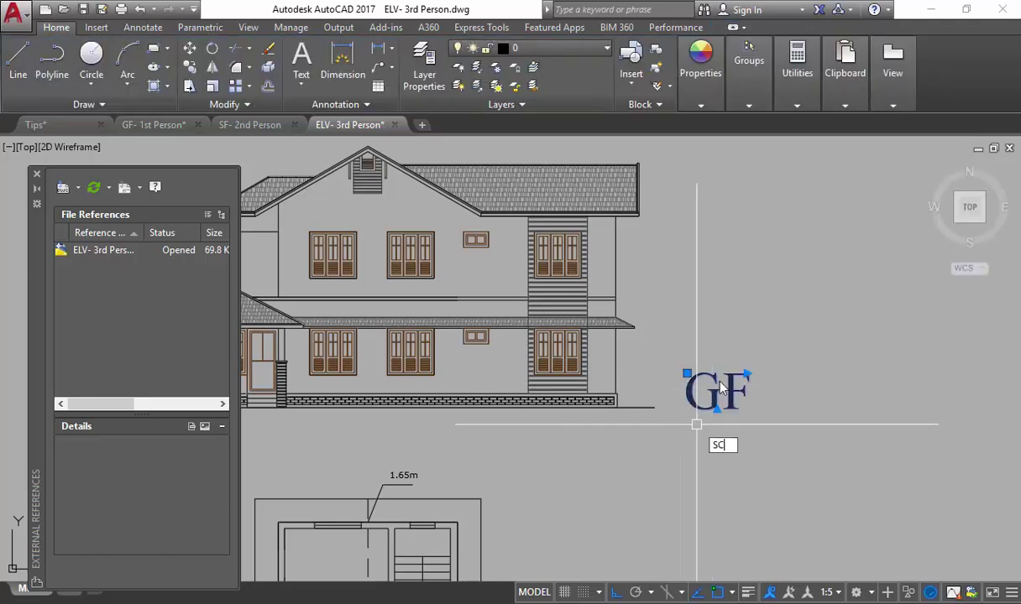
pyautogui.press('Return')
pyautogui.click(720, 388)
pyautogui.press('Return')
pyautogui.click(715, 382)
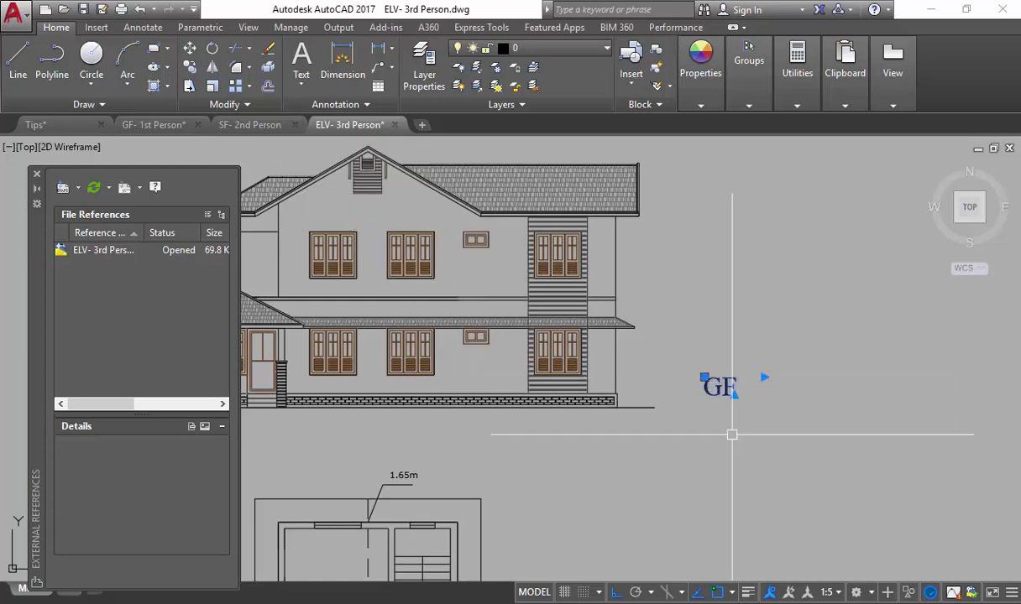
# - Move the GF text onto the right end of the ground line
pyautogui.write('m')
pyautogui.press('Return')
pyautogui.click(782, 465)
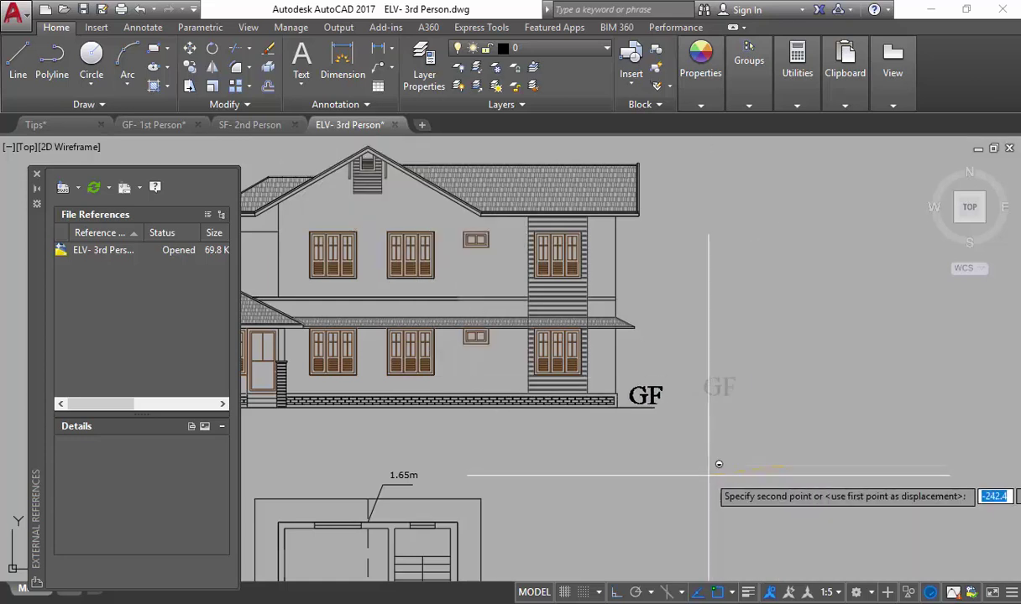
pyautogui.click(723, 454)
# - Copy the GF text straight up to the first-floor level beside the elevation
pyautogui.scroll(2, 660, 350)
pyautogui.click(611, 433)
pyautogui.write('c')
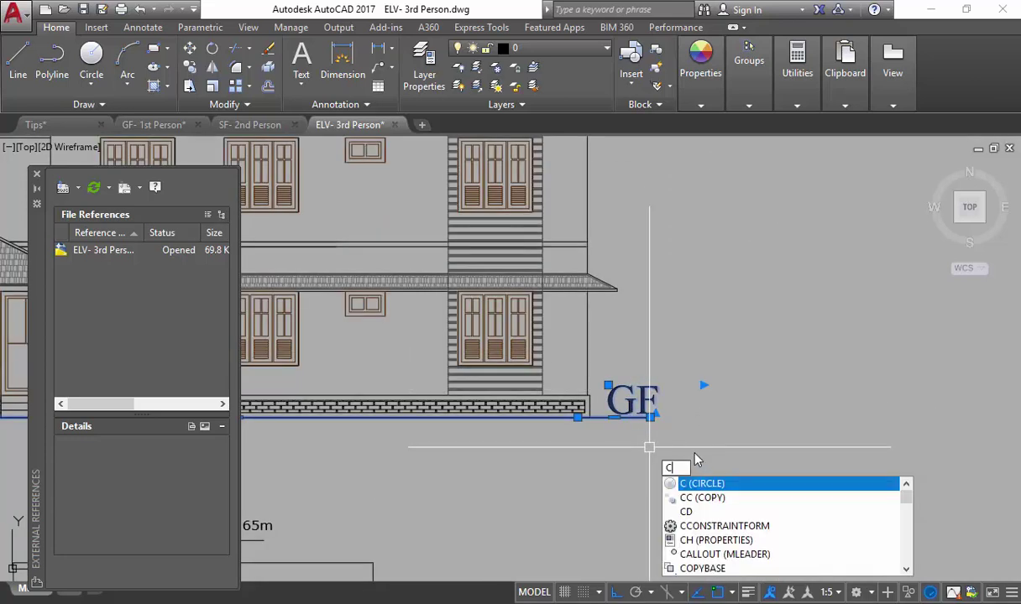
pyautogui.press('Escape')
pyautogui.click(644, 396)
pyautogui.write('co')
pyautogui.press('Return')
pyautogui.click(683, 421)
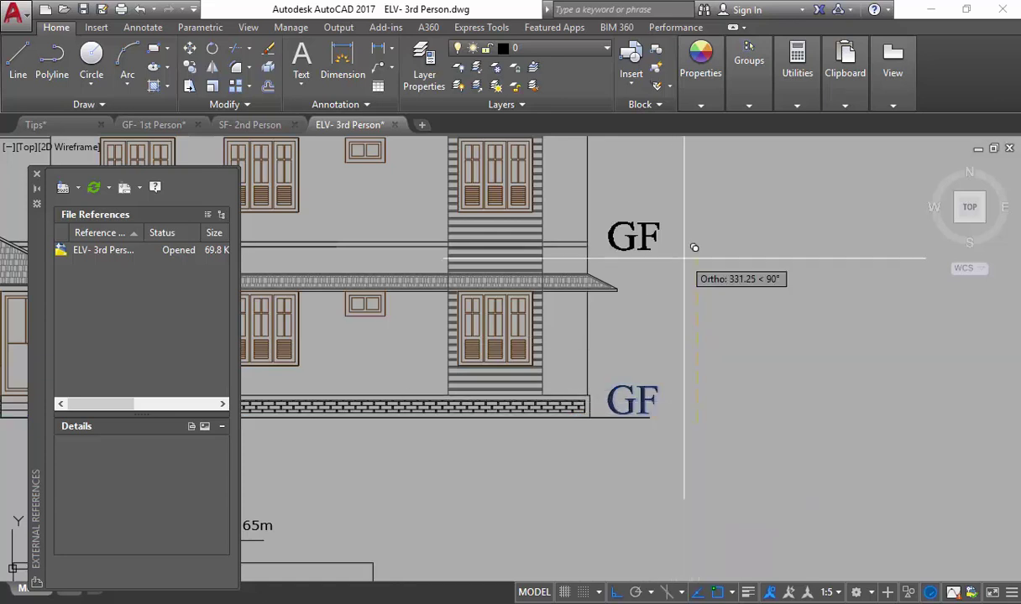
pyautogui.click(683, 251)
pyautogui.press('Escape')
# - Change the text of the upper copied label to FF
pyautogui.click(641, 232)
pyautogui.doubleClick(645, 241)
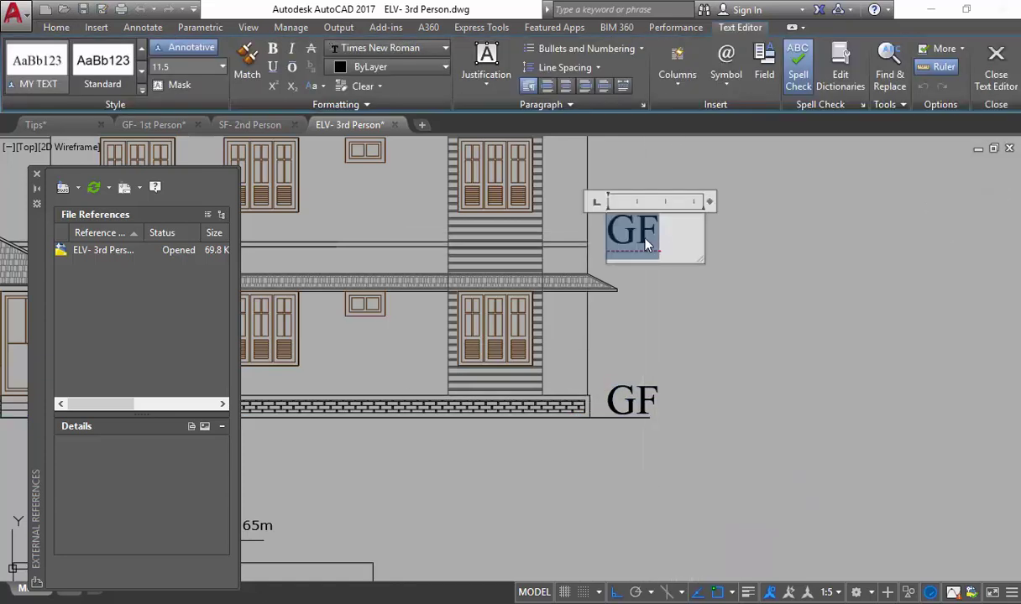
pyautogui.click(681, 334)
# - Draw a horizontal polyline about 71 units long from the elevation's right wall at first-floor level, under the FF label
pyautogui.moveTo(603, 249); pyautogui.dragTo(627, 301, button='middle')
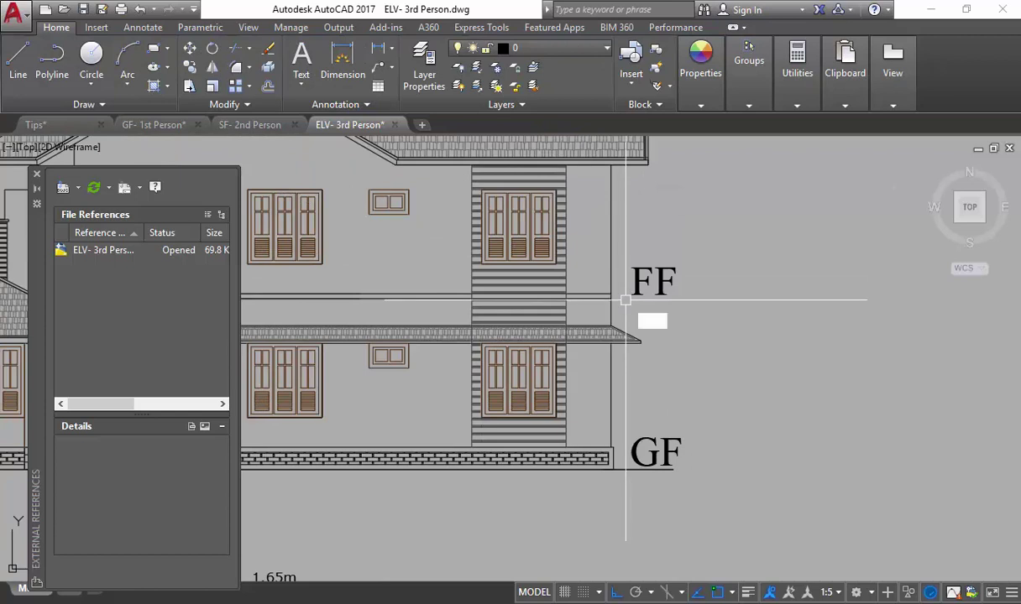
pyautogui.scroll(3, 625, 300)
pyautogui.click(600, 292)
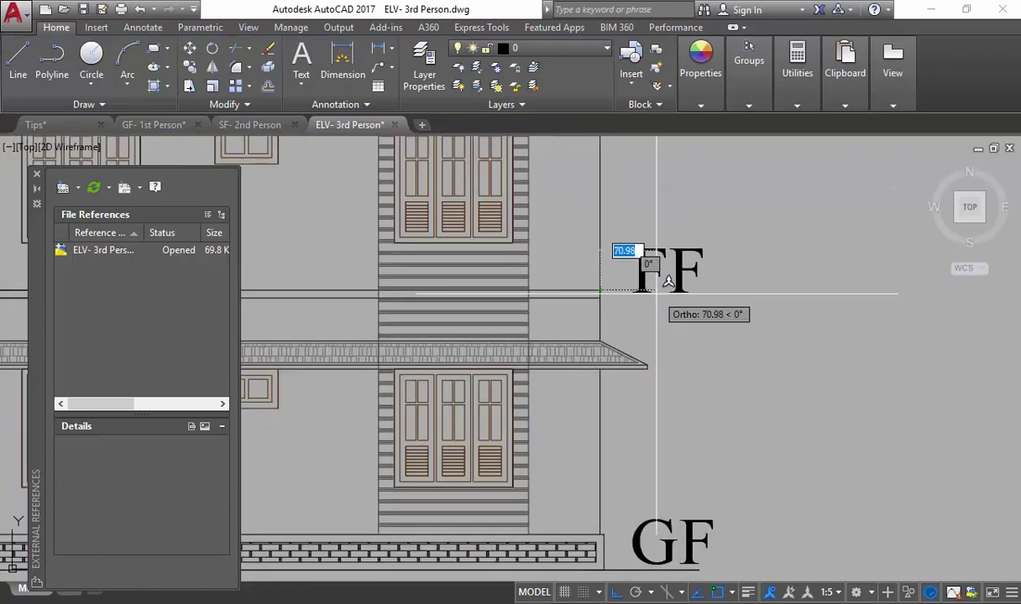
pyautogui.click(656, 294)
pyautogui.press('Escape')
# - Move the FF label slightly up above its level line and a little to the left
pyautogui.click(666, 276)
pyautogui.write('m')
pyautogui.press('space')
pyautogui.click(702, 303)
pyautogui.click(702, 289)
pyautogui.press('space')
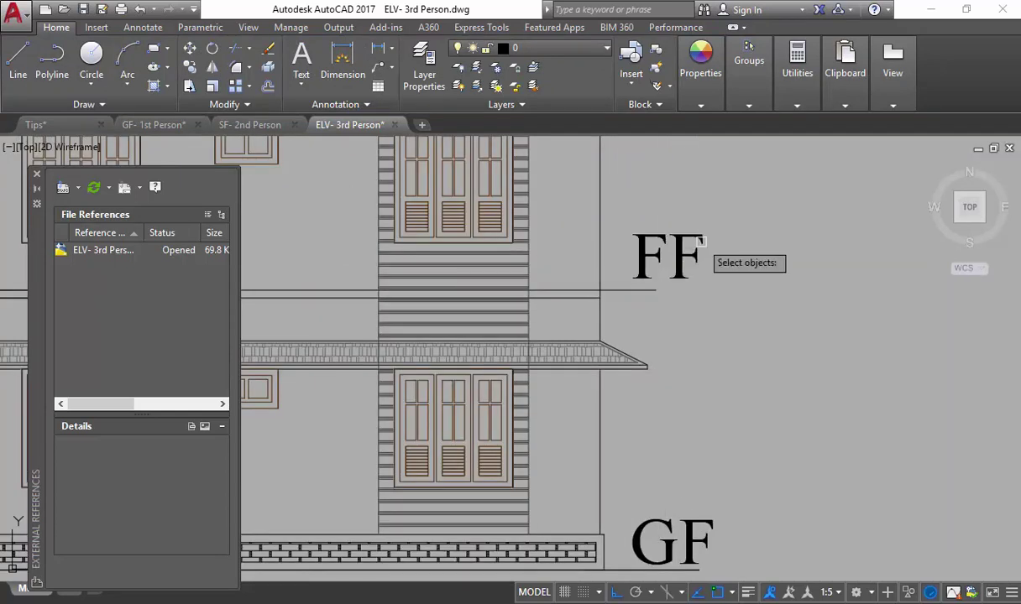
pyautogui.click(701, 242)
pyautogui.press('space')
pyautogui.click(717, 317)
pyautogui.click(697, 318)
# - Save the elevation drawing, and reload the changed ELV- 3rd Person reference in GF- 1st Person
pyautogui.scroll(-3, 695, 316)
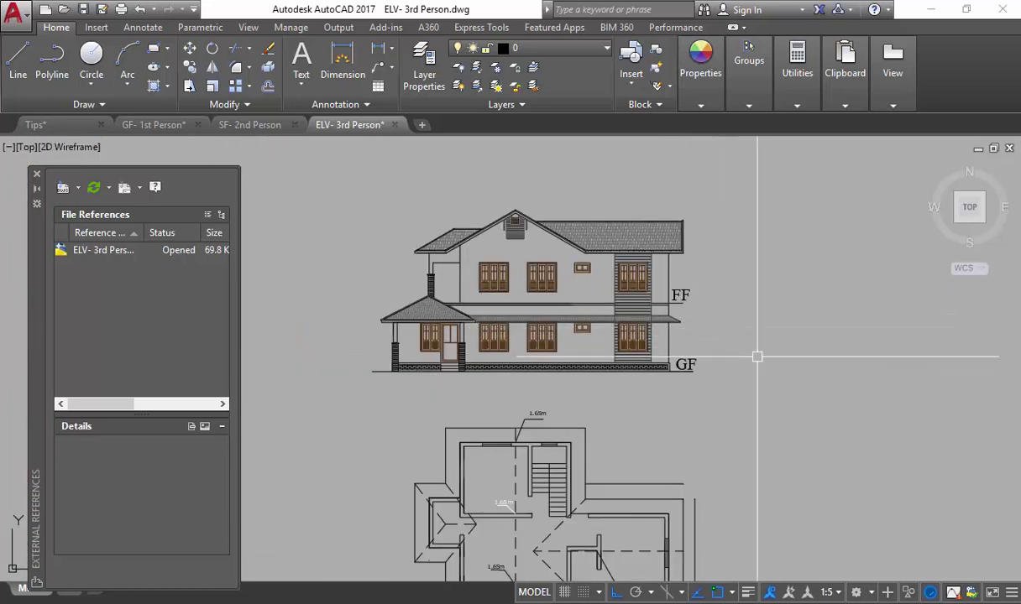
pyautogui.hotkey('ctrl', 's')
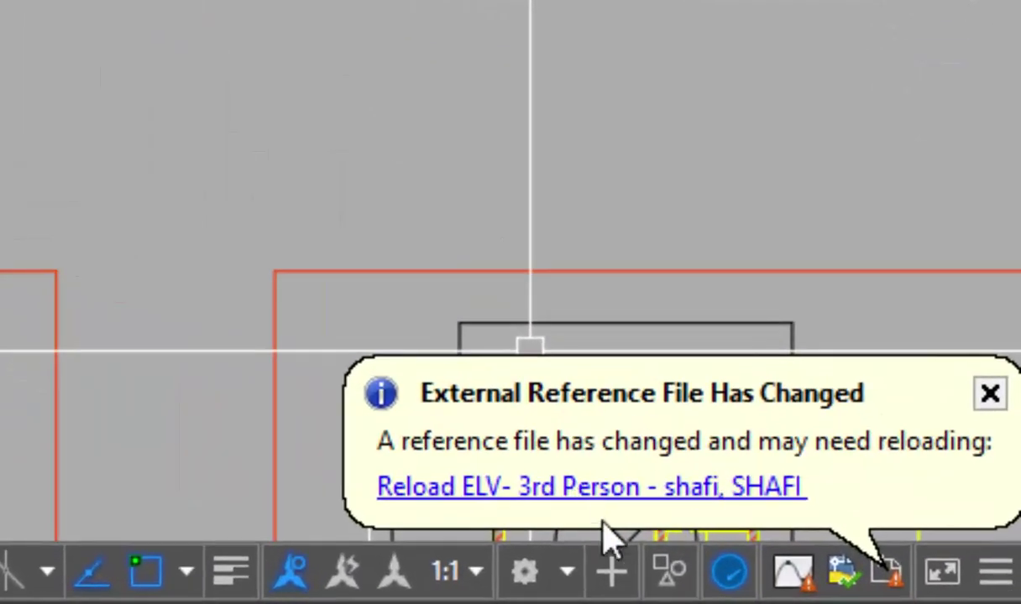
pyautogui.click(581, 488)
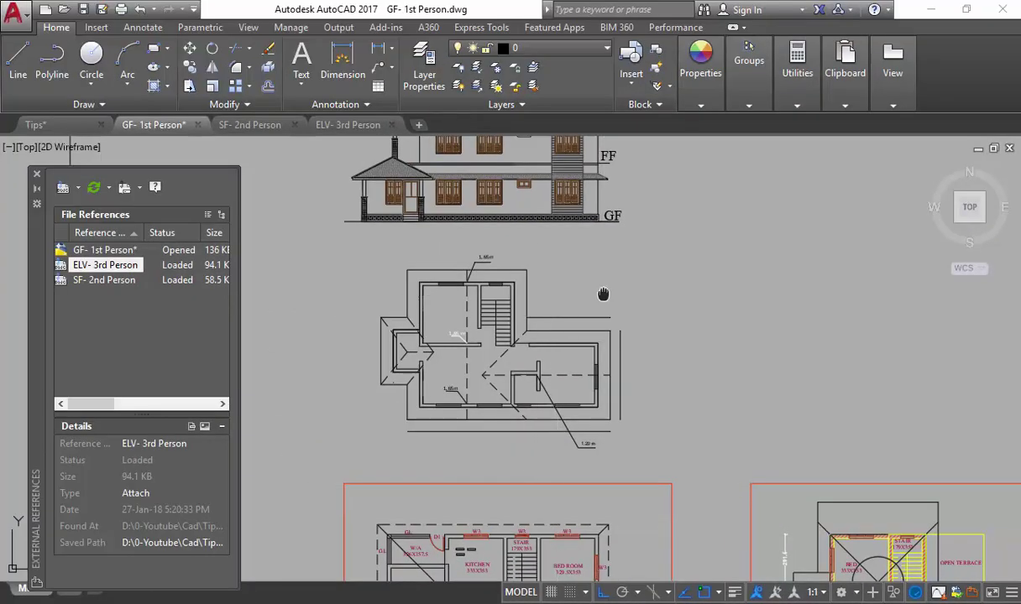
pyautogui.moveTo(603, 294); pyautogui.dragTo(603, 369, button='middle')
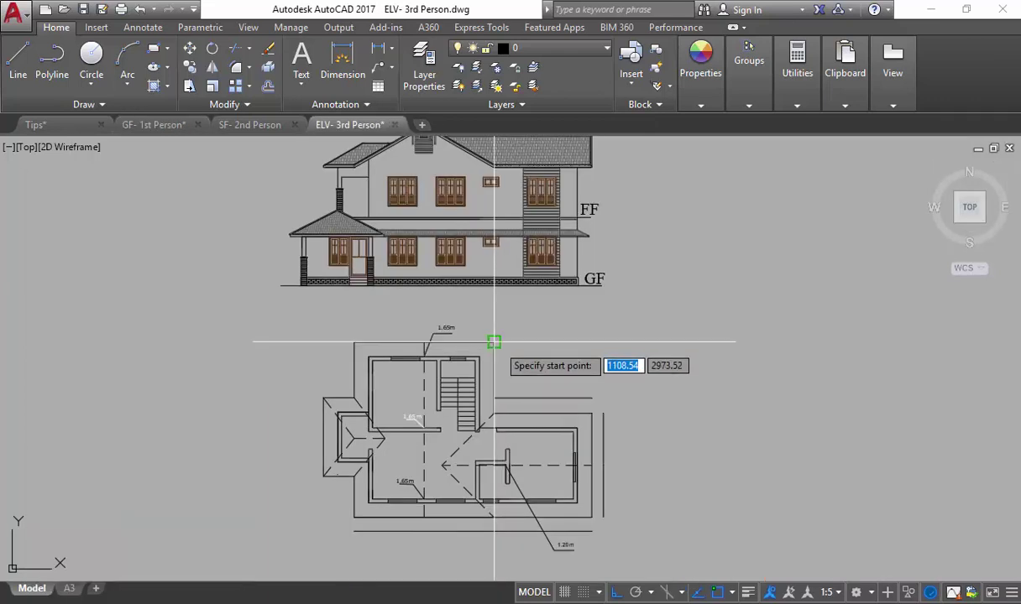
# - In ELV- 3rd Person, draw an L-shaped polyline closing the roof plan's open upper-right corner, with a vertical leg of 370
pyautogui.click(493, 342)
pyautogui.click(592, 342)
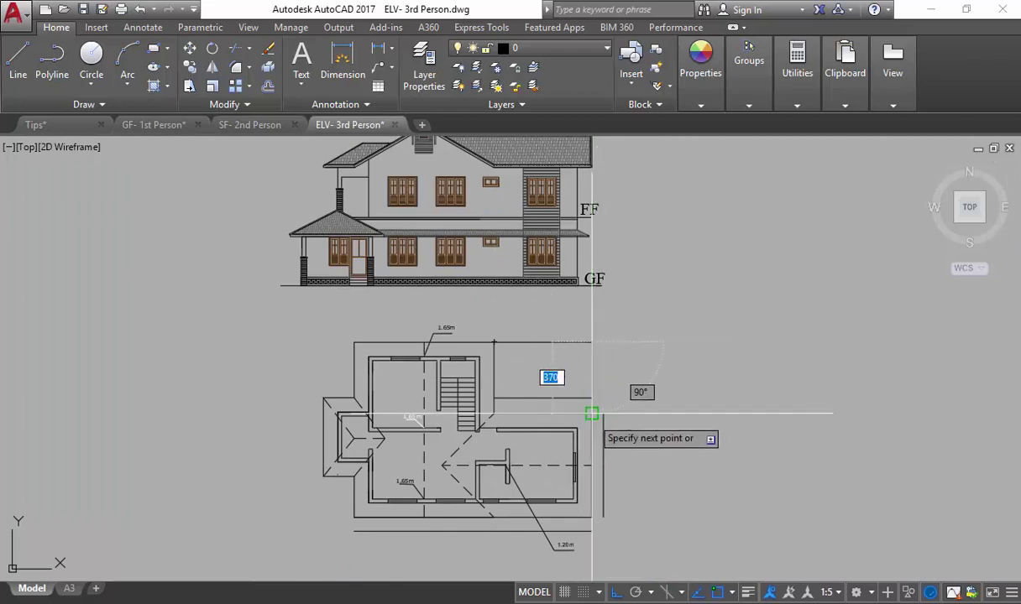
pyautogui.press('Escape')
# - Set the colour of the L-shaped polyline at the roof plan's upper-right corner to red
pyautogui.click(582, 342)
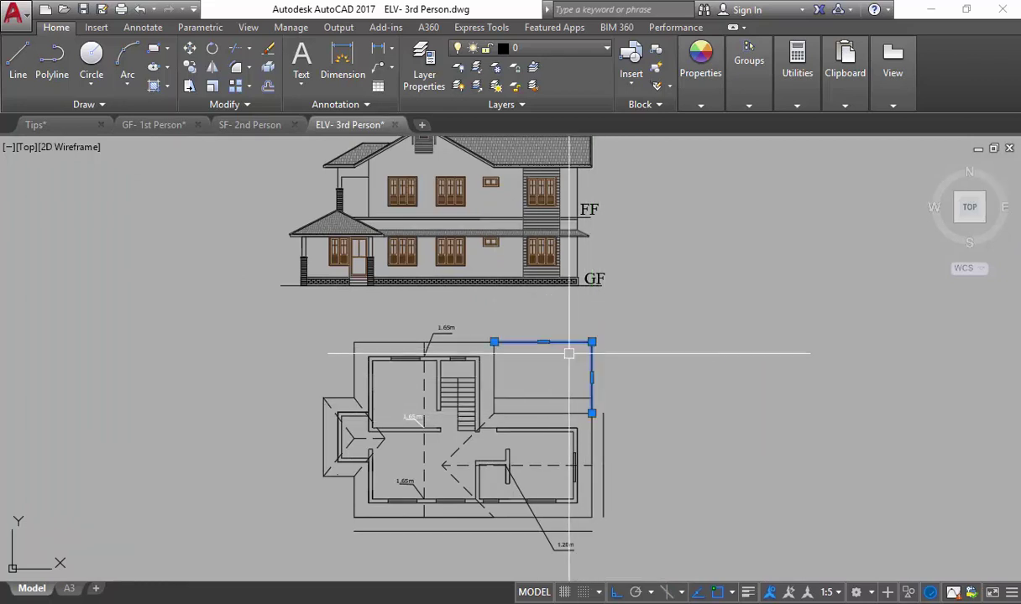
pyautogui.click(547, 44)
pyautogui.click(548, 44)
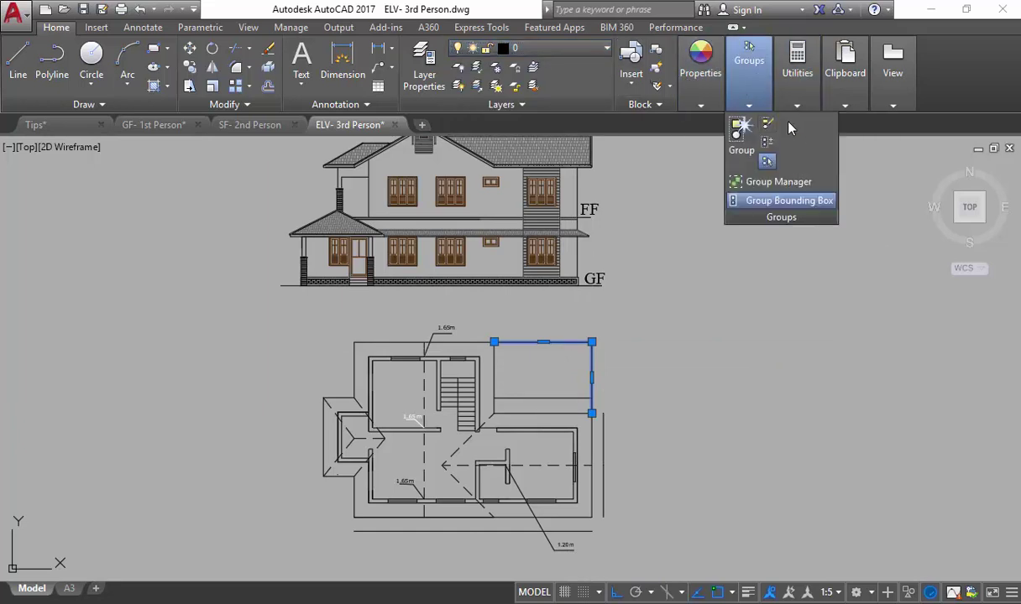
pyautogui.moveTo(700, 74)
pyautogui.click(786, 125)
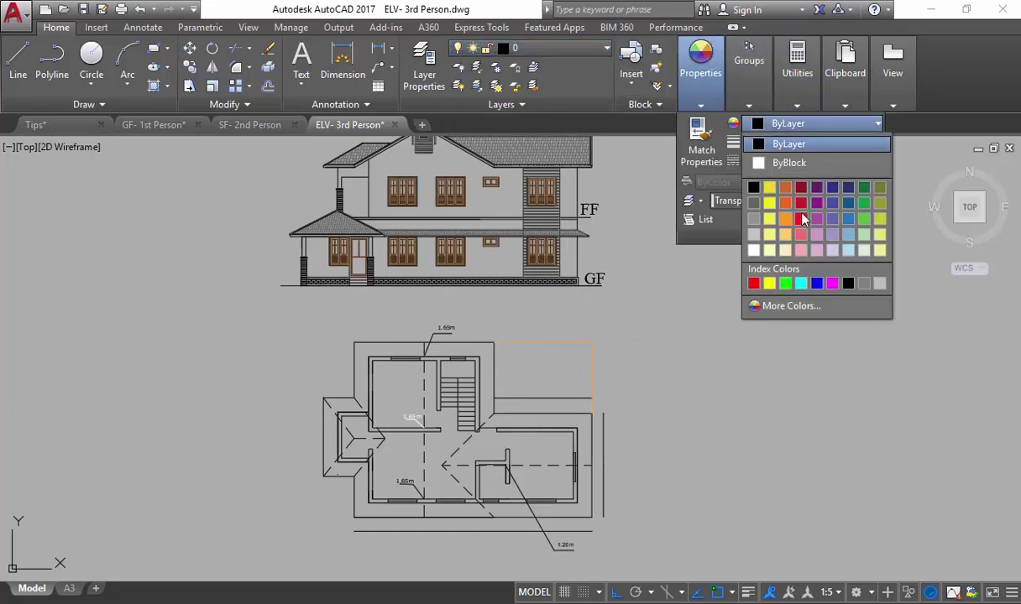
pyautogui.click(803, 218)
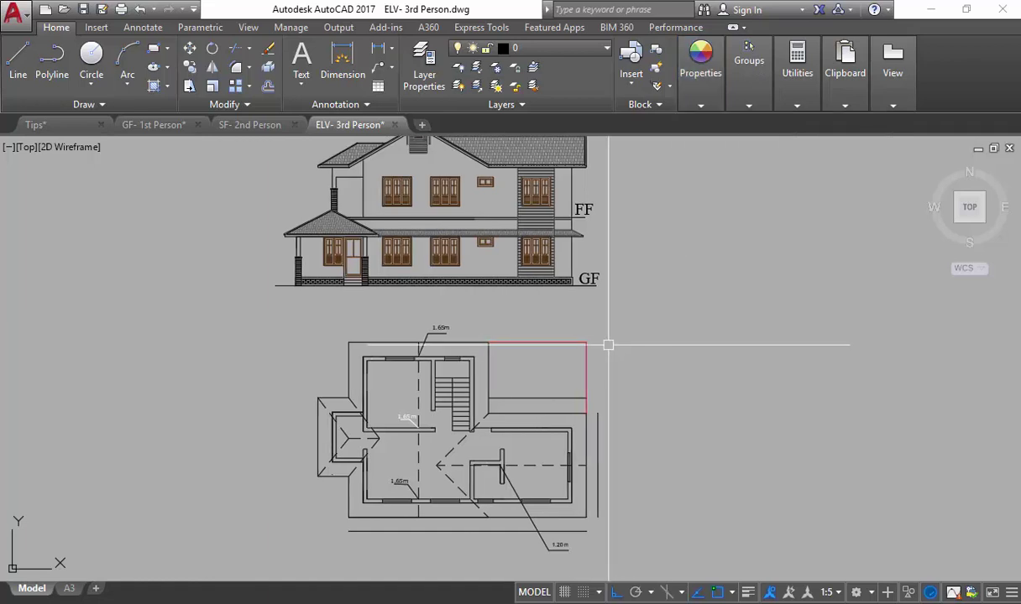
# - Return to GF- 1st Person, show the external references, and reload ELV- 3rd Person
pyautogui.click(154, 124)
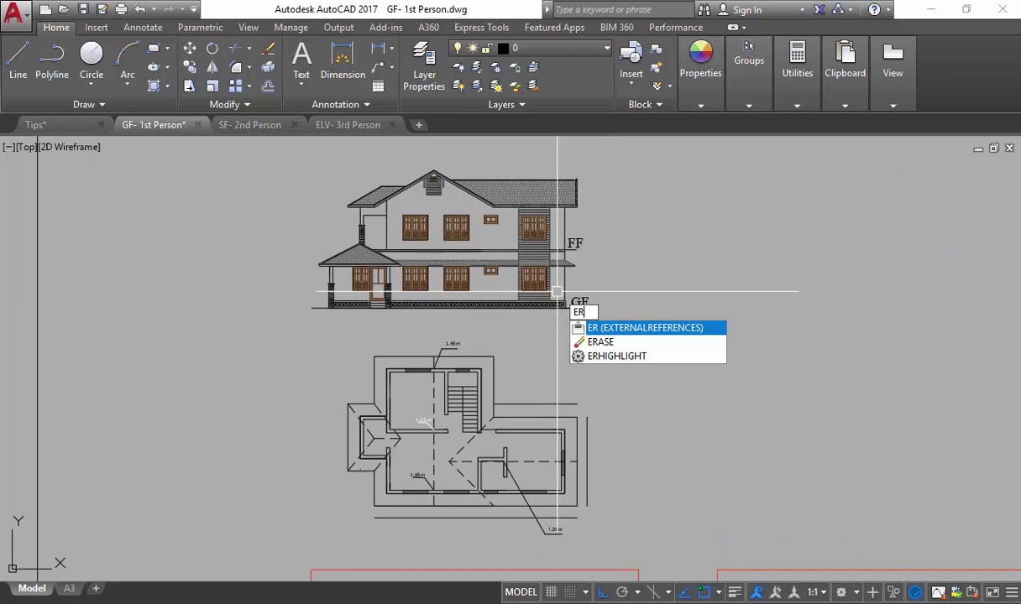
pyautogui.press('Return')
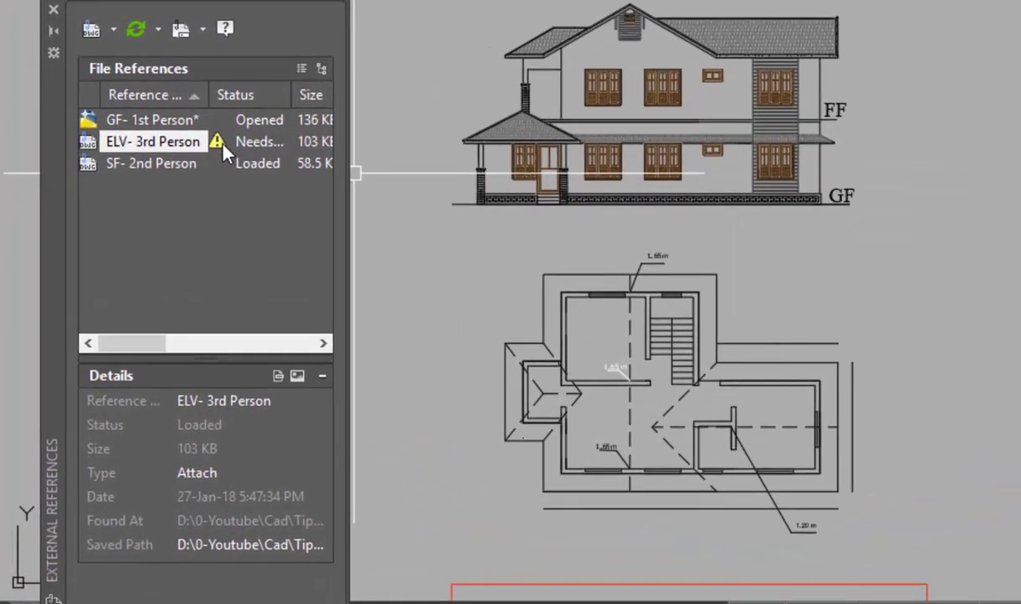
pyautogui.rightClick(181, 141)
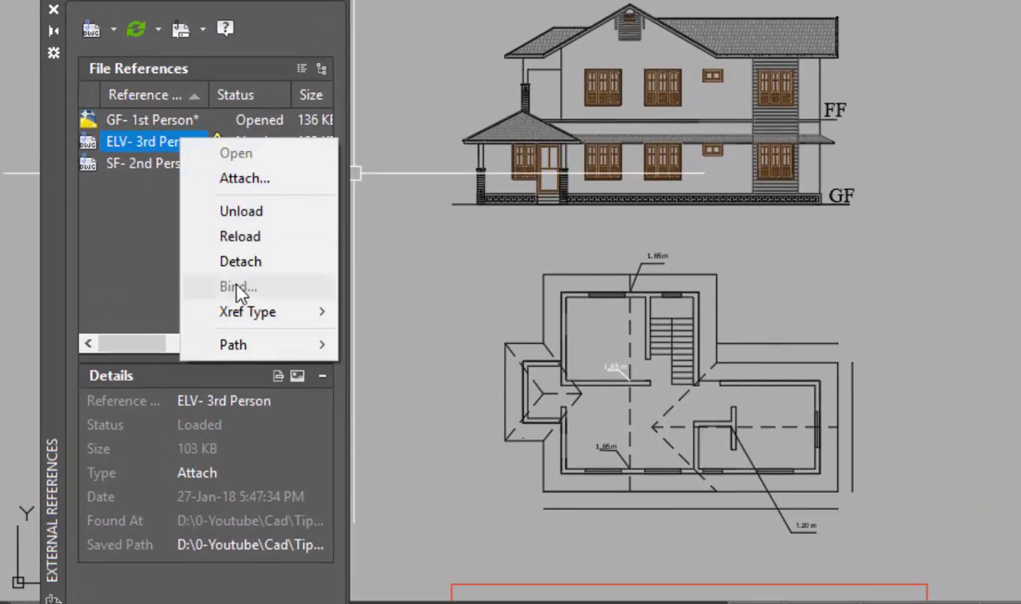
pyautogui.click(241, 239)
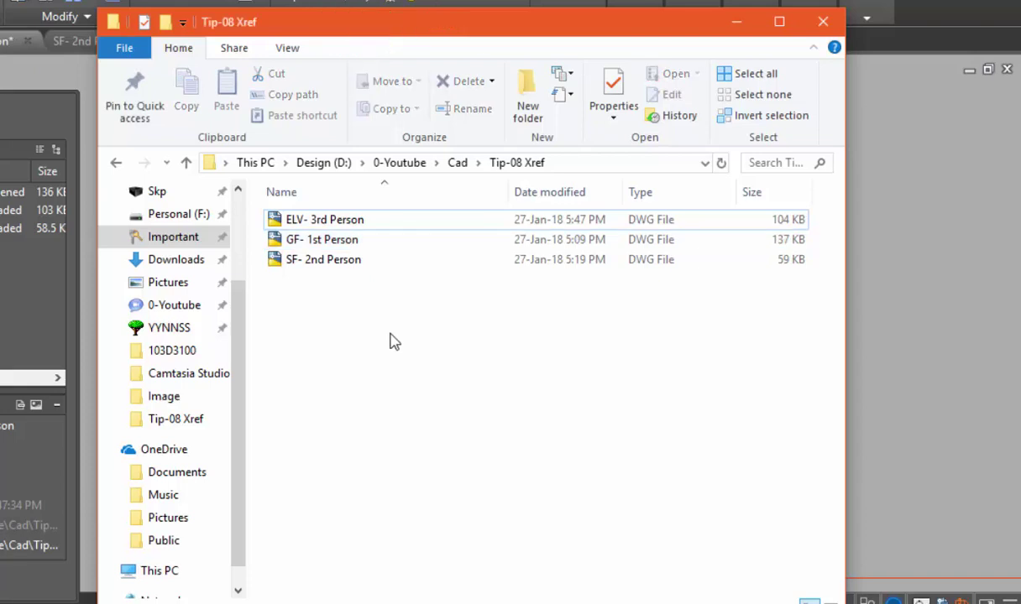
# - In File Explorer, create a new folder inside Tip-08 Xref, select the ELV- 3rd Person file, and return to AutoCAD
pyautogui.click(527, 94)
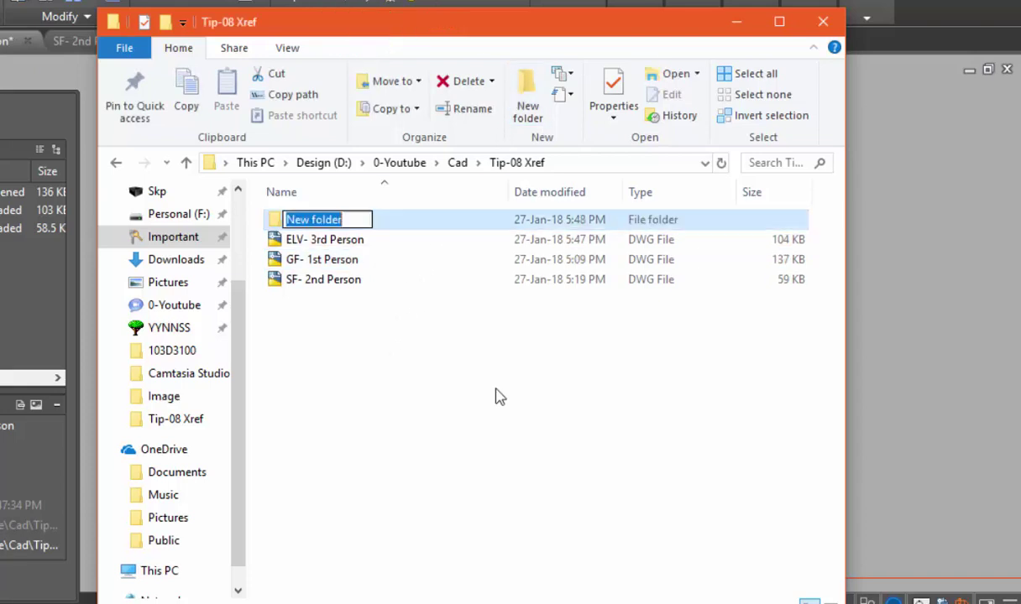
pyautogui.click(354, 349)
pyautogui.click(361, 243)
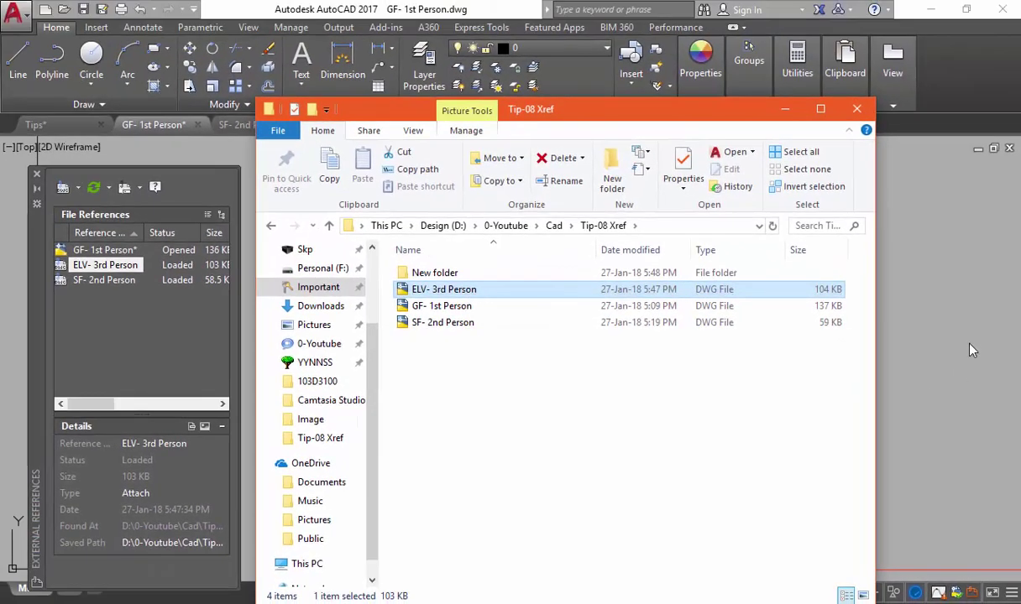
pyautogui.click(972, 350)
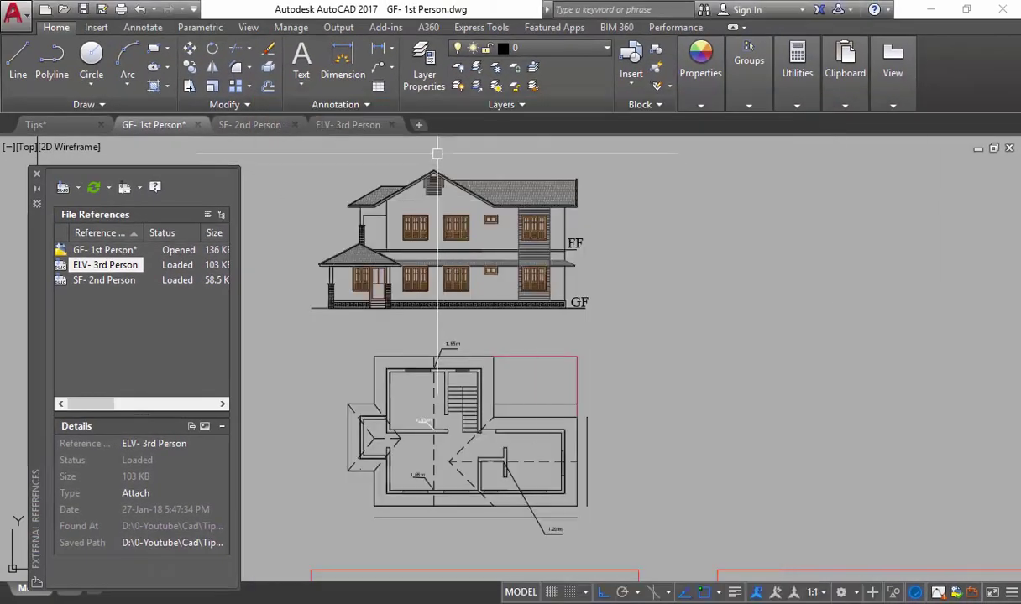
# - Close the ELV- 3rd Person drawing, move its file into New folder in File Explorer, and return to AutoCAD
pyautogui.click(391, 125)
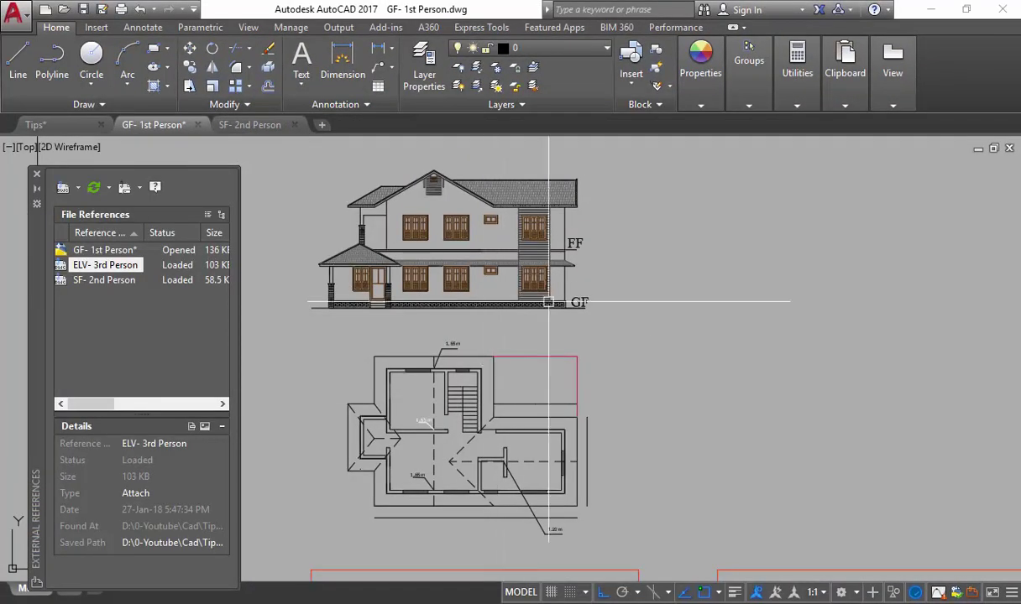
pyautogui.hotkey('alt', 'Tab')
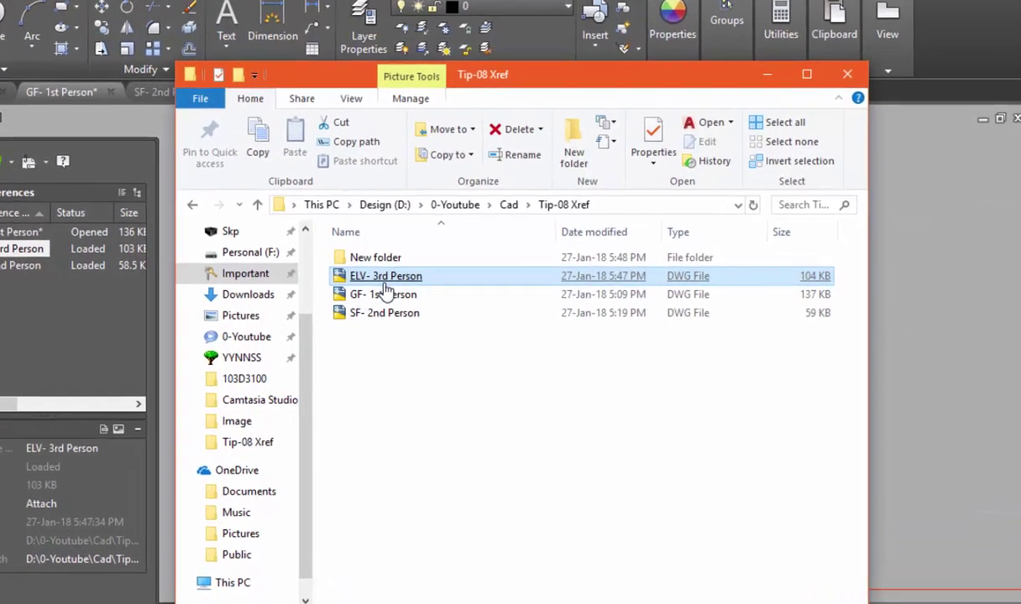
pyautogui.moveTo(457, 291)
pyautogui.mouseDown()
pyautogui.moveTo(445, 295)
pyautogui.moveTo(450, 273)
pyautogui.mouseUp()
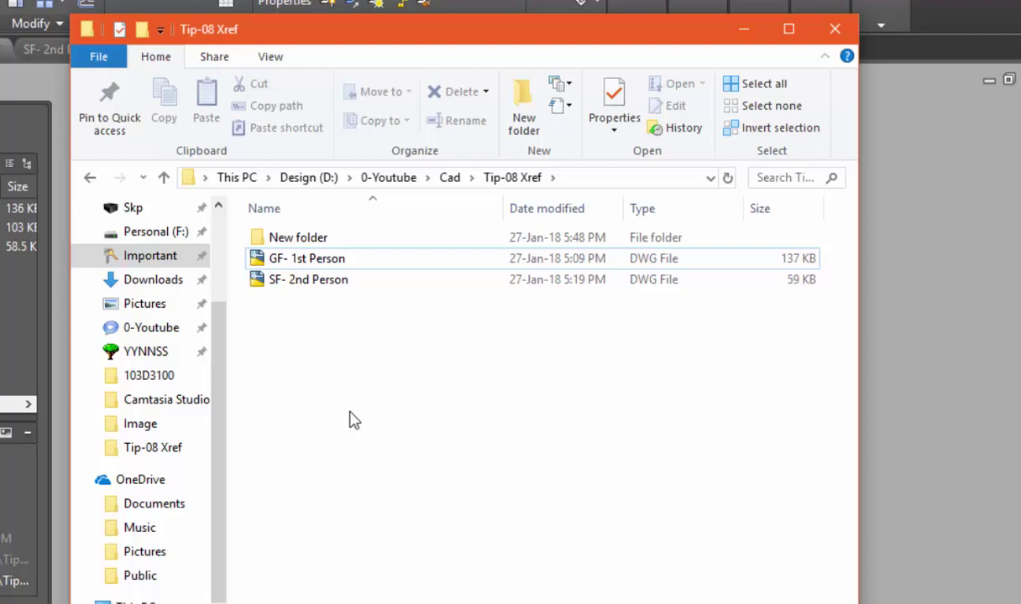
pyautogui.click(906, 351)
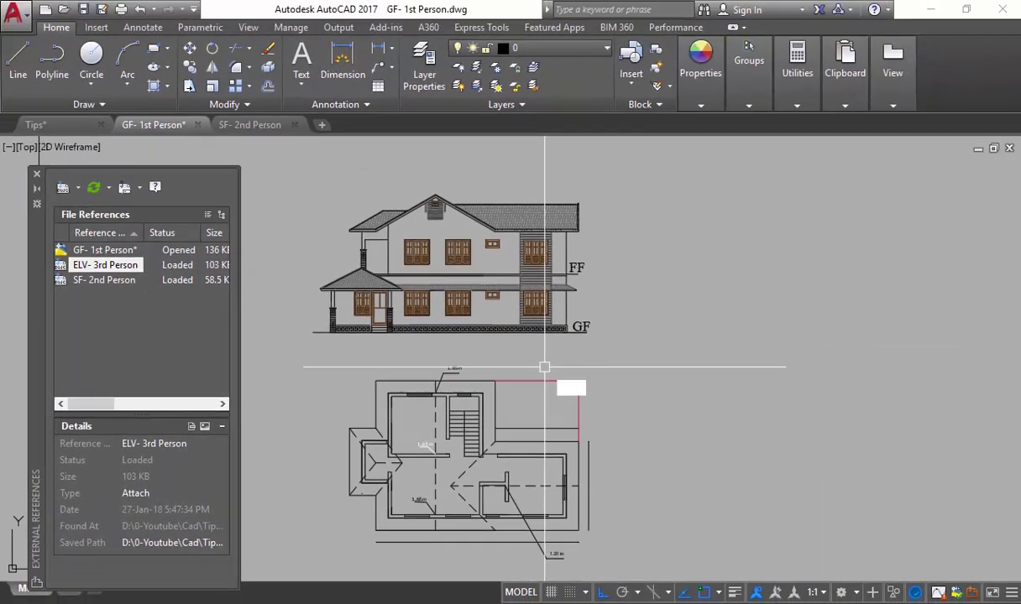
# - Save the GF- 1st Person drawing and close both it and SF- 2nd Person
pyautogui.moveTo(516, 352); pyautogui.dragTo(551, 340, button='middle')
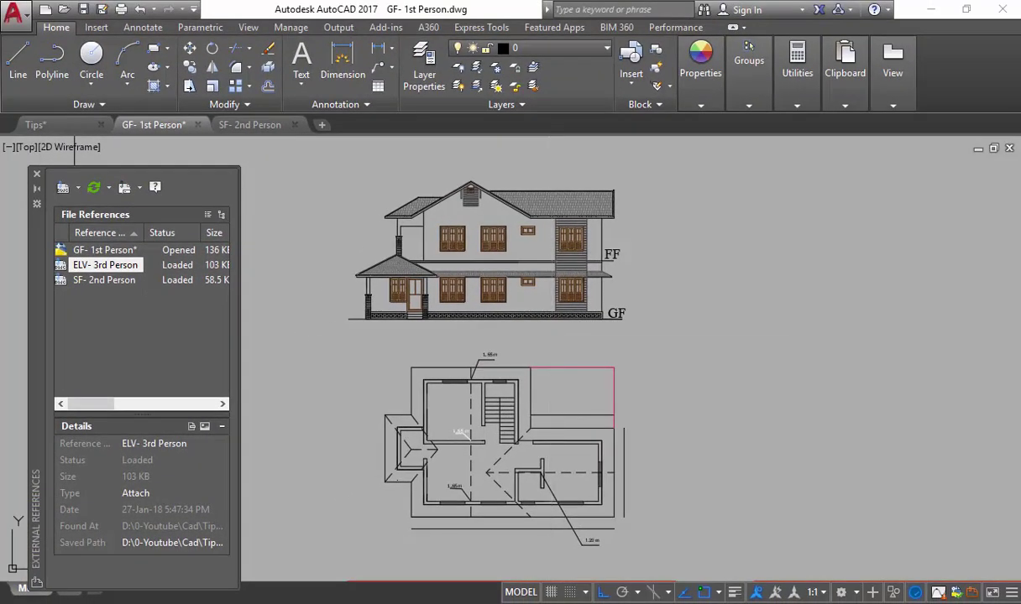
pyautogui.hotkey('ctrl', 's')
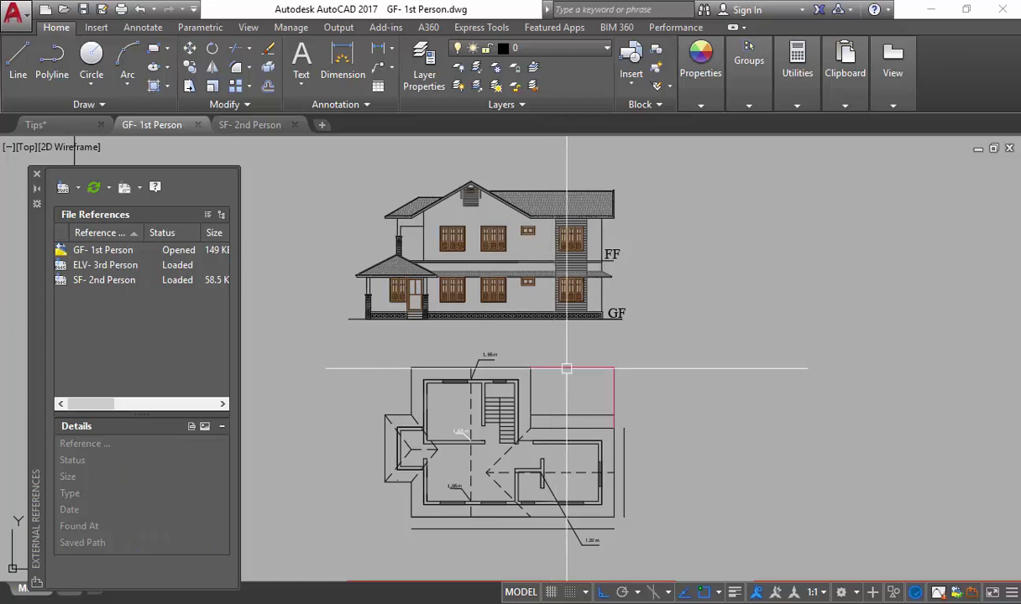
pyautogui.click(197, 125)
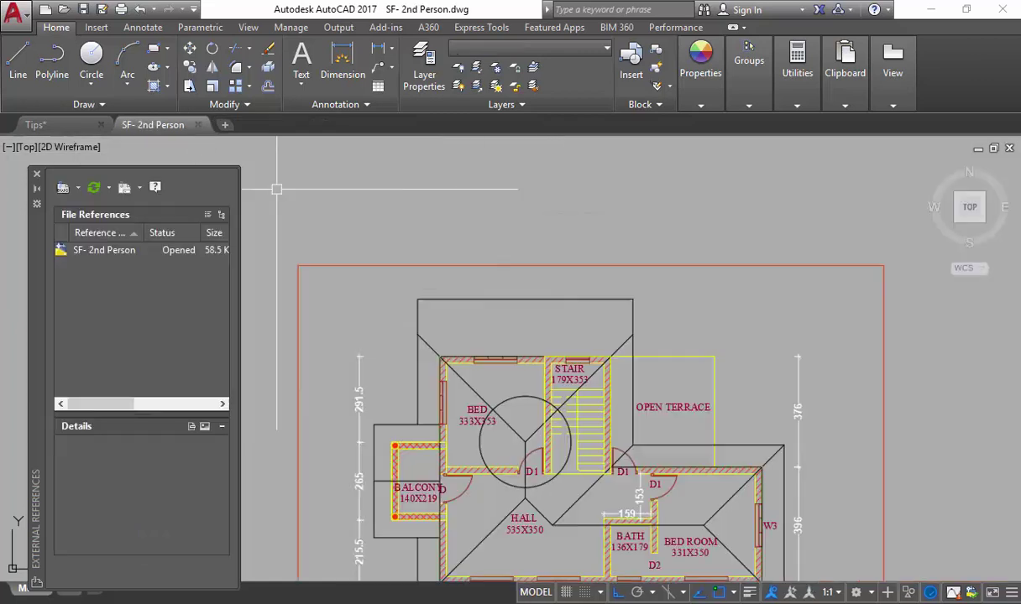
pyautogui.click(196, 127)
# - Reopen GF- 1st Person from the Tip-08 Xref folder in File Explorer and dismiss the unresolved references prompt
pyautogui.hotkey('alt', 'Tab')
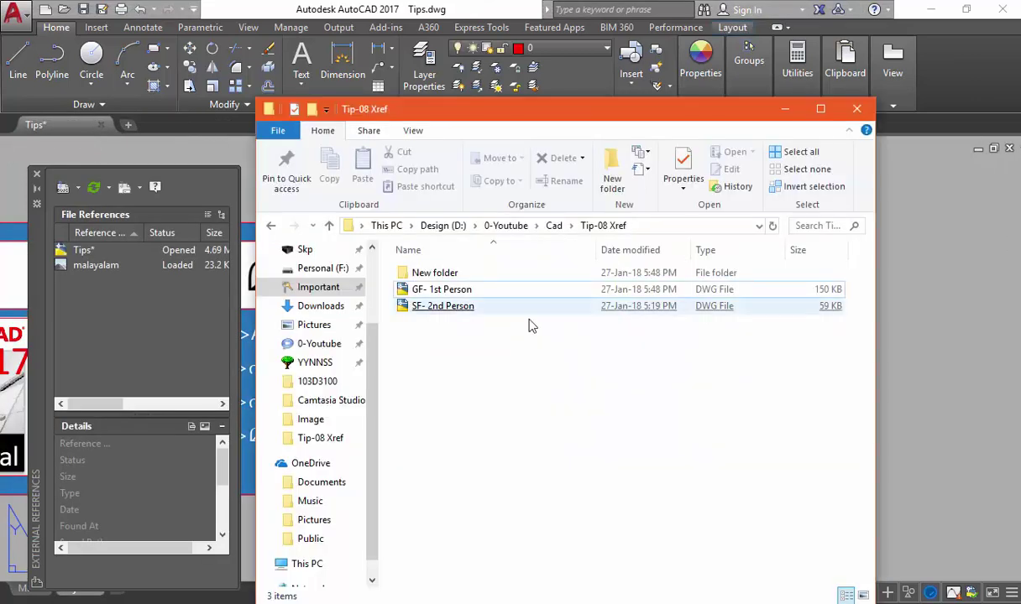
pyautogui.doubleClick(445, 305)
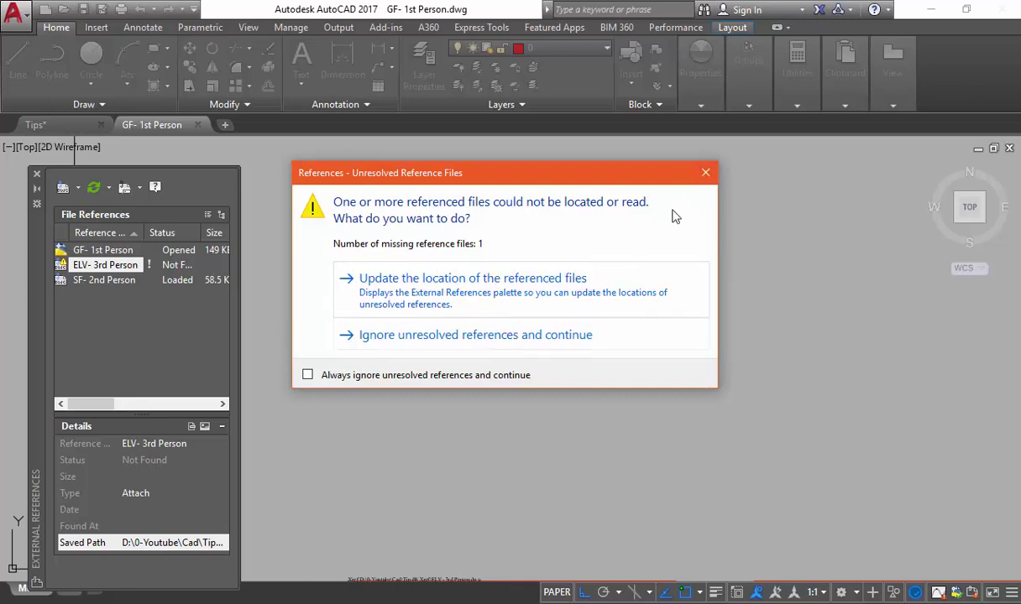
pyautogui.click(702, 187)
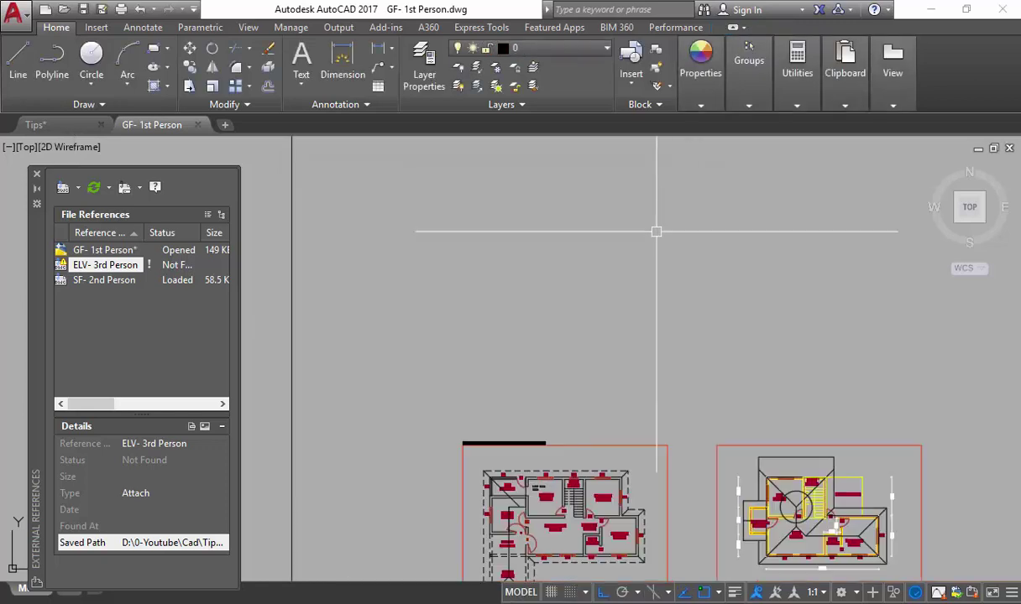
# - Select the unresolved ELV- 3rd Person reference and set its saved path to the ELV- 3rd Person file in New folder
pyautogui.scroll(5, 483, 296)
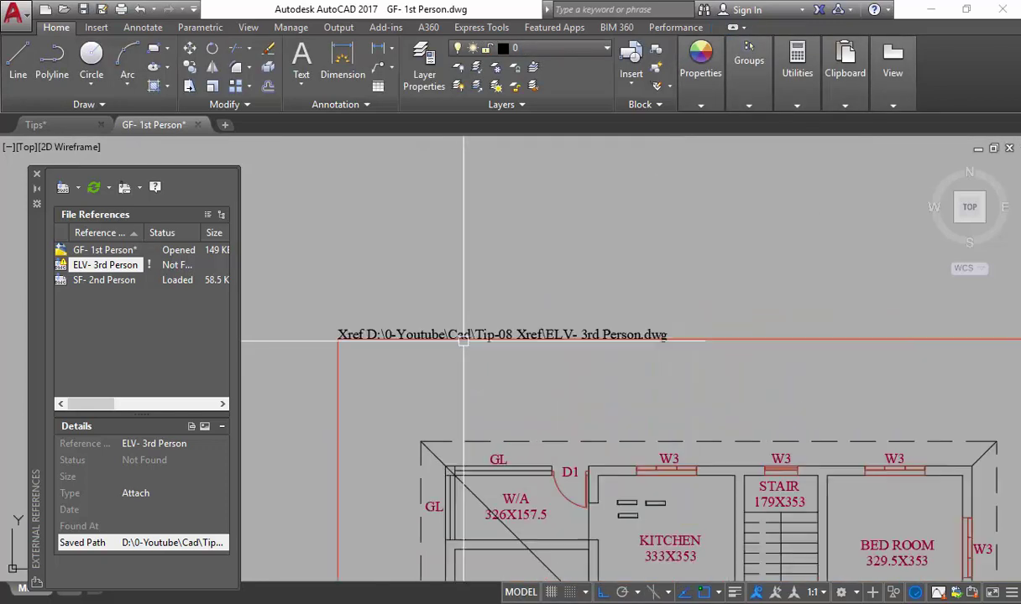
pyautogui.click(423, 328)
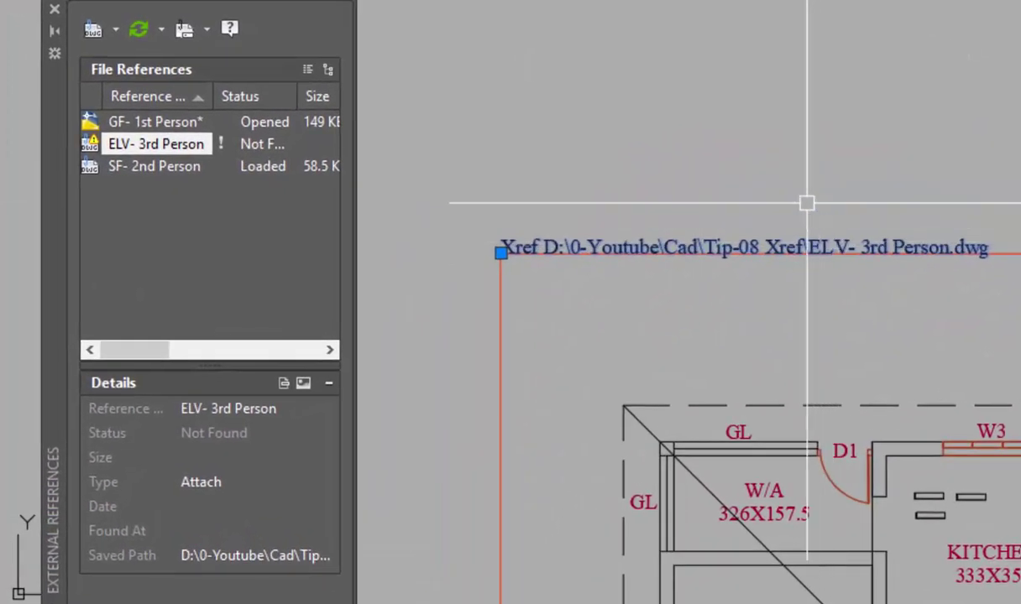
pyautogui.rightClick(148, 142)
pyautogui.click(216, 252)
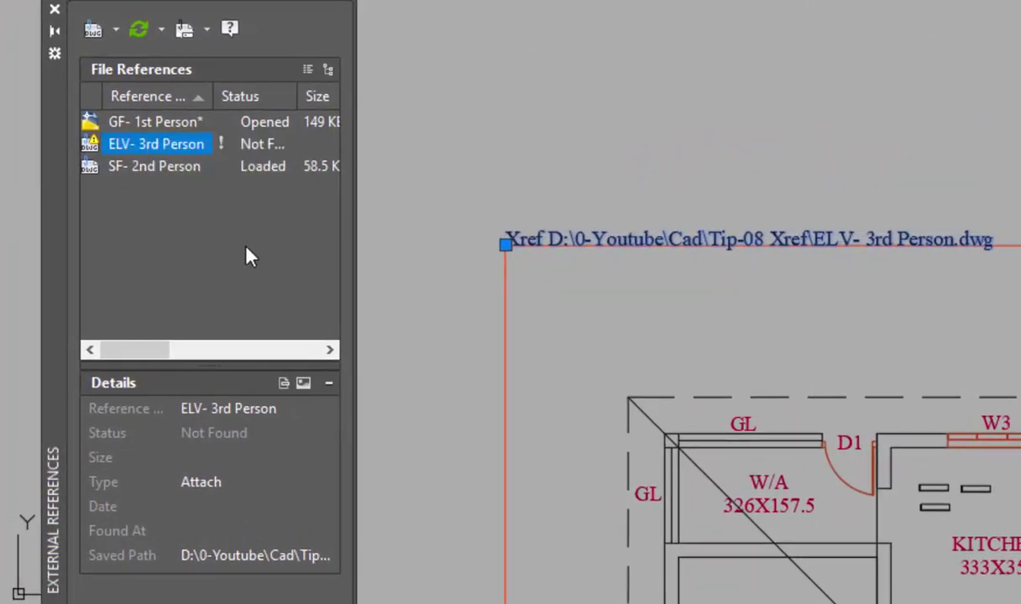
pyautogui.click(195, 559)
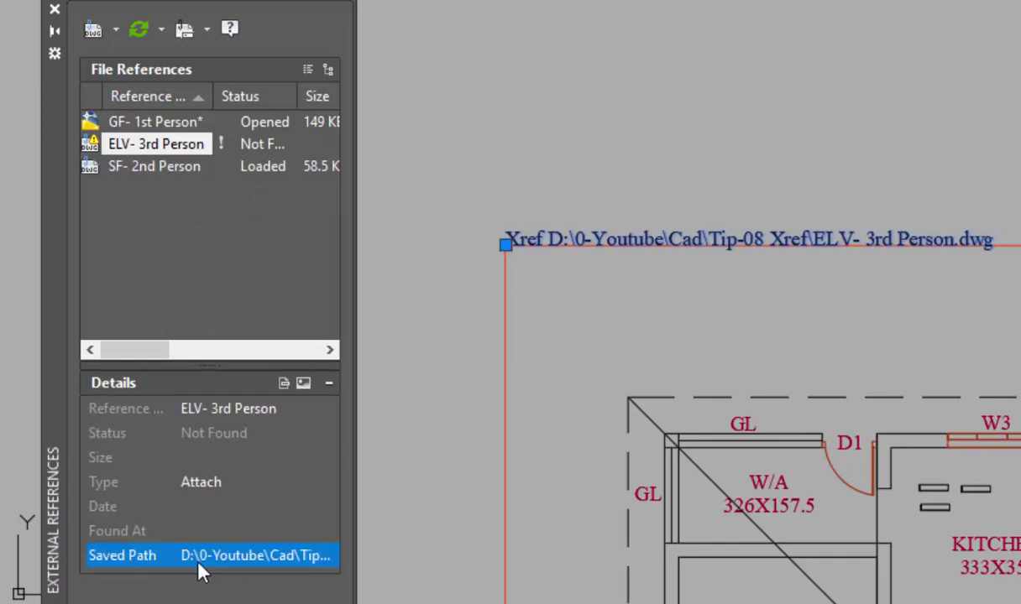
pyautogui.click(238, 559)
pyautogui.click(332, 555)
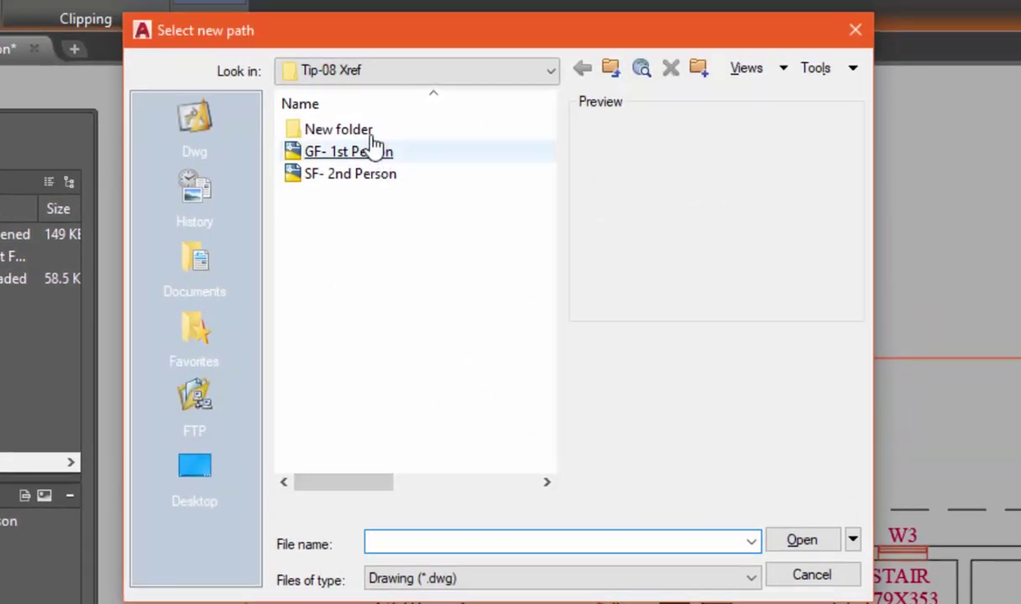
pyautogui.doubleClick(337, 129)
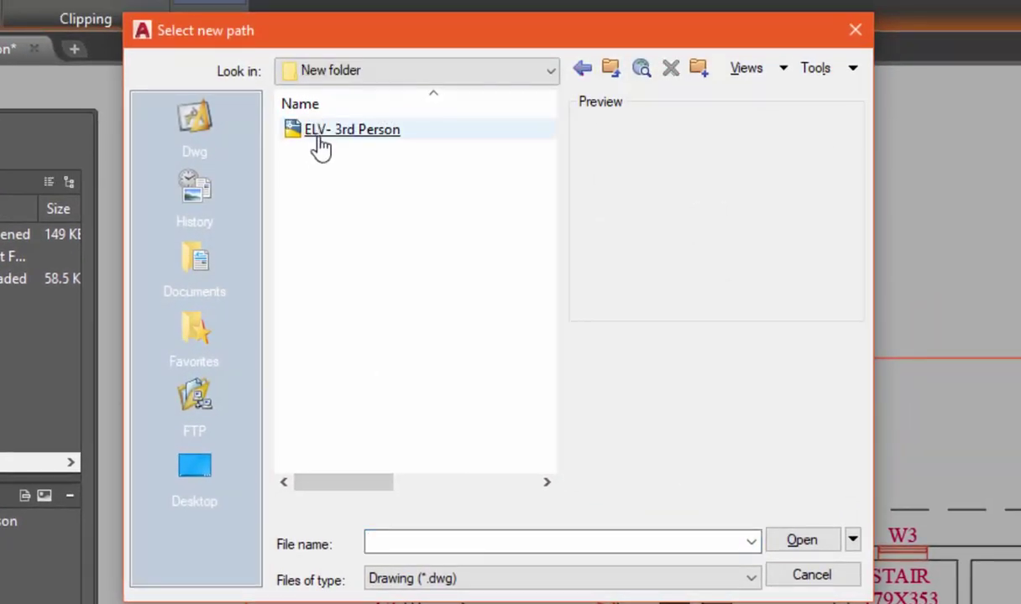
pyautogui.click(321, 147)
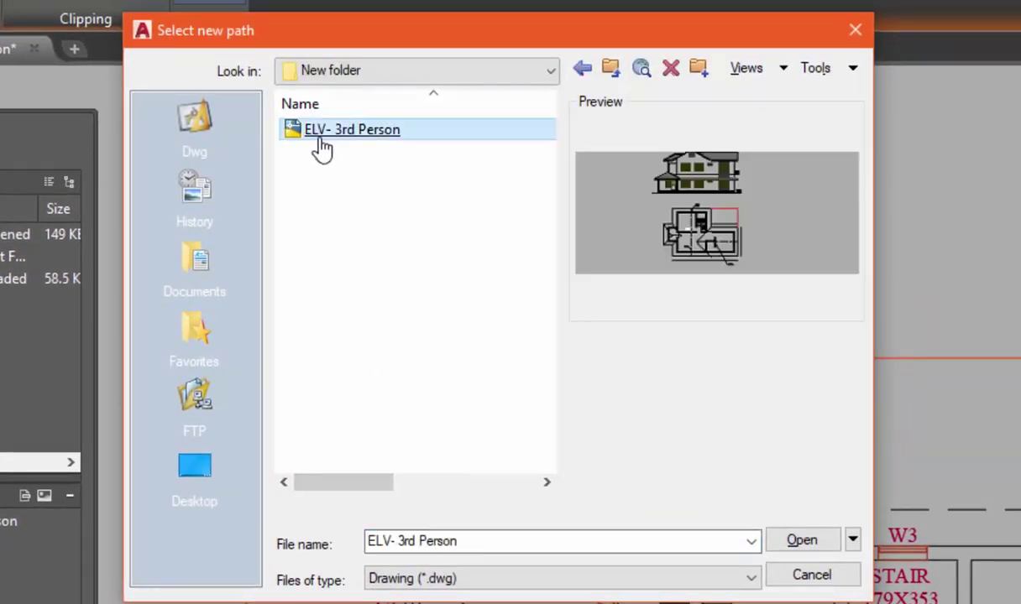
pyautogui.click(802, 542)
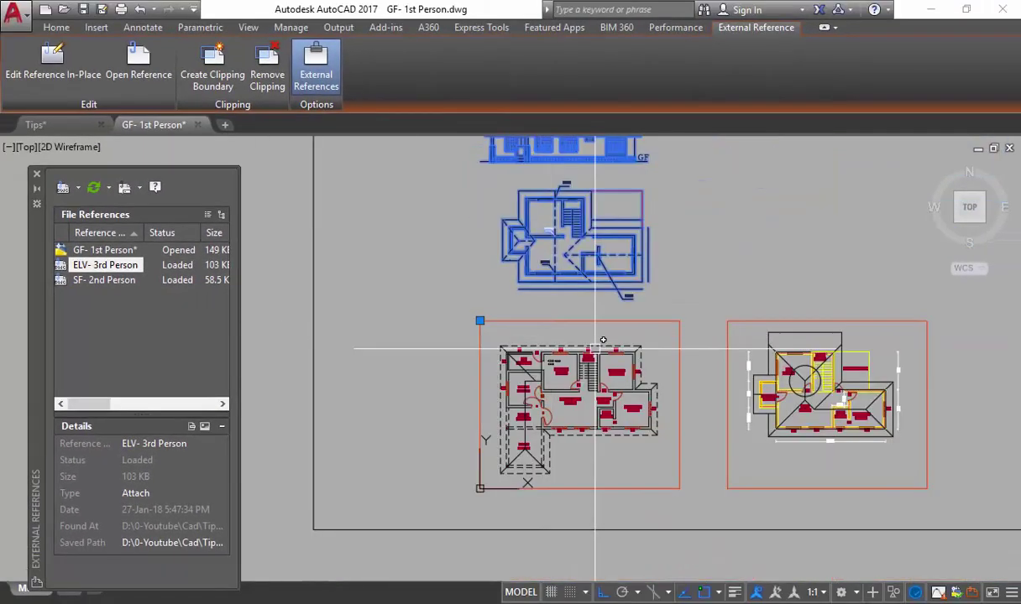
pyautogui.moveTo(623, 347); pyautogui.dragTo(432, 363, button='middle')
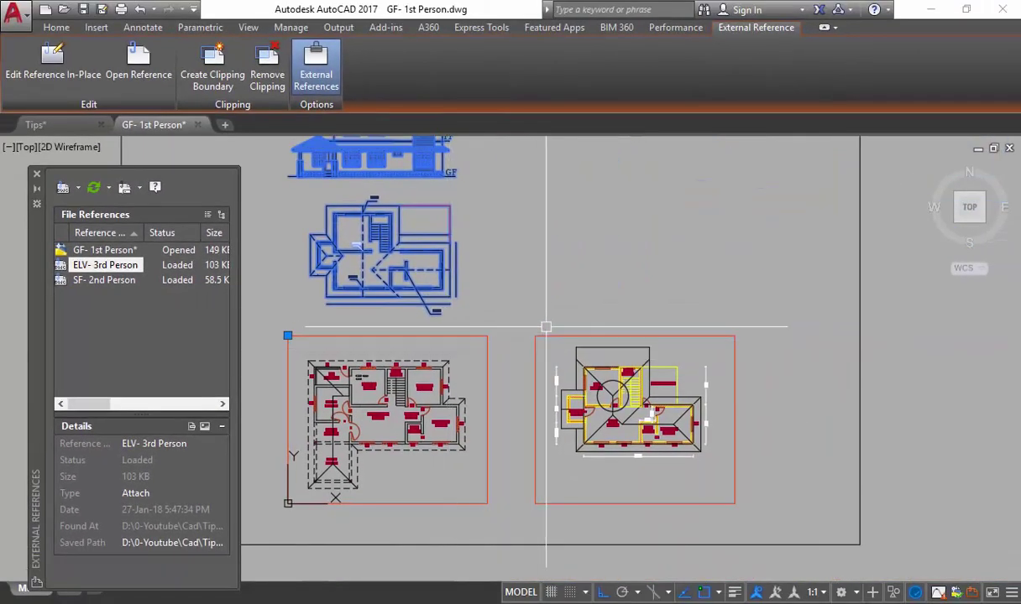
pyautogui.moveTo(546, 327); pyautogui.dragTo(587, 358, button='middle')
pyautogui.scroll(-3, 591, 357)
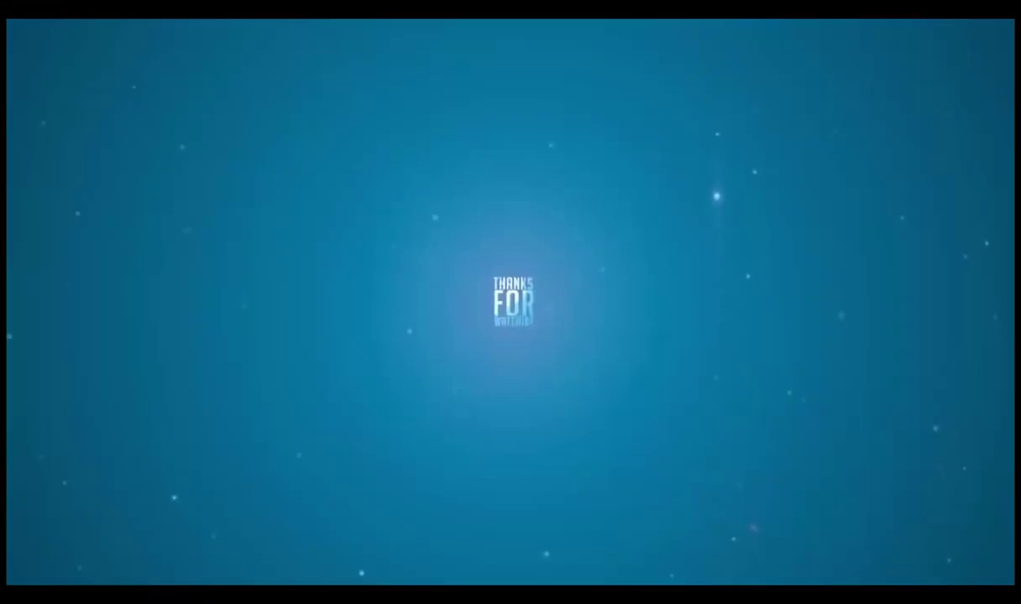